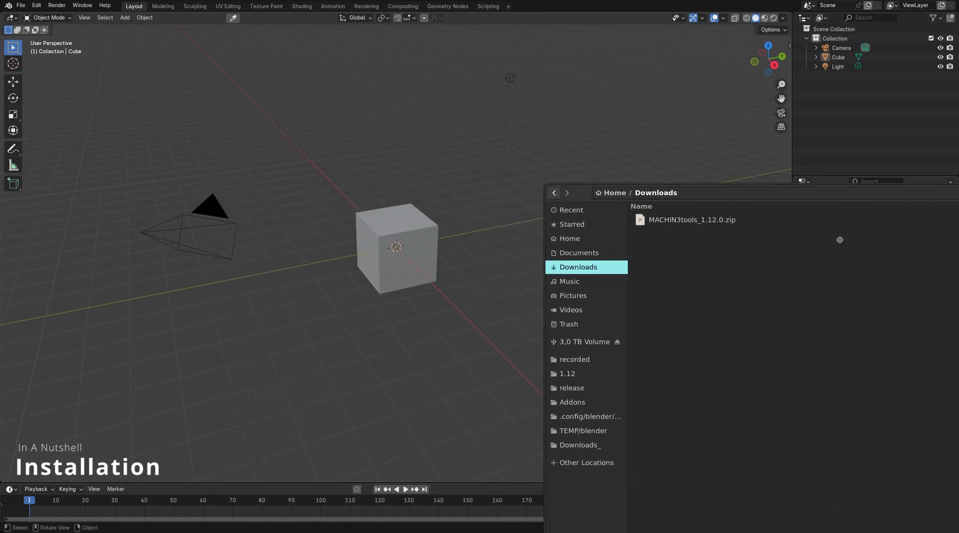
Install the add-on from MACHIN3tools_1.12.0.zip in Downloads, keeping Overwrite and Enable on Install checked
{"action": "left_click", "coordinate": [727, 214]}
{"action": "left_click_drag", "start_coordinate": [777, 220], "coordinate": [293, 224]}
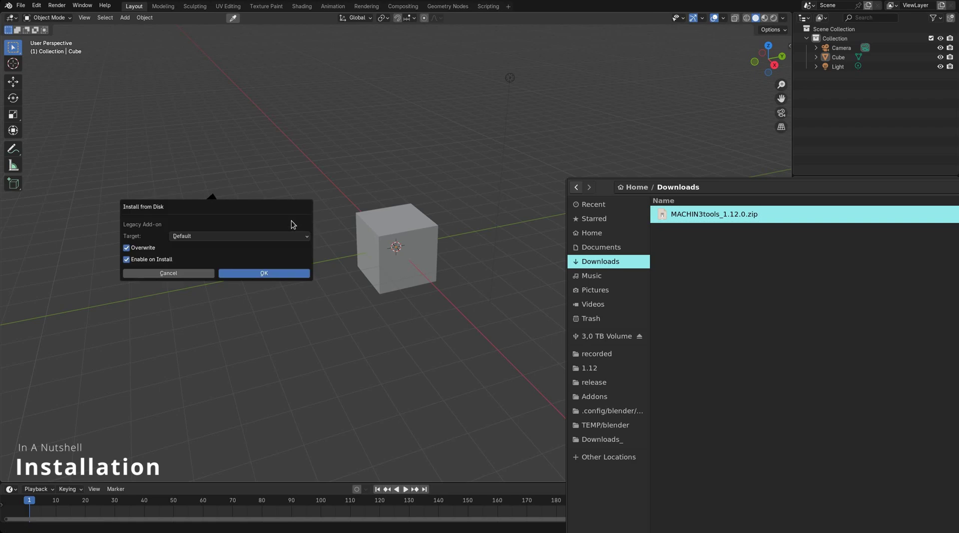
{"action": "left_click", "coordinate": [264, 273]}
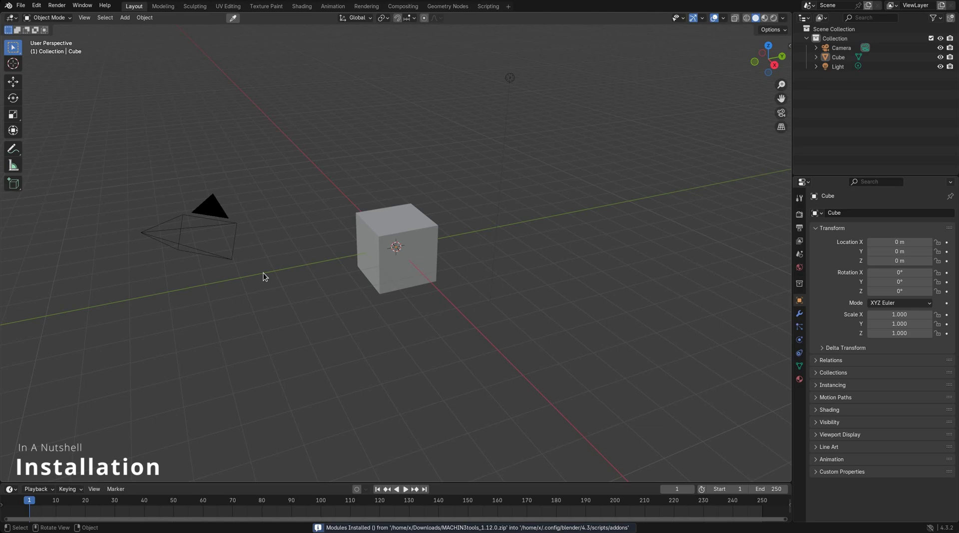
Select the cube and look through the window options for the system console toggle
{"action": "left_click", "coordinate": [410, 265]}
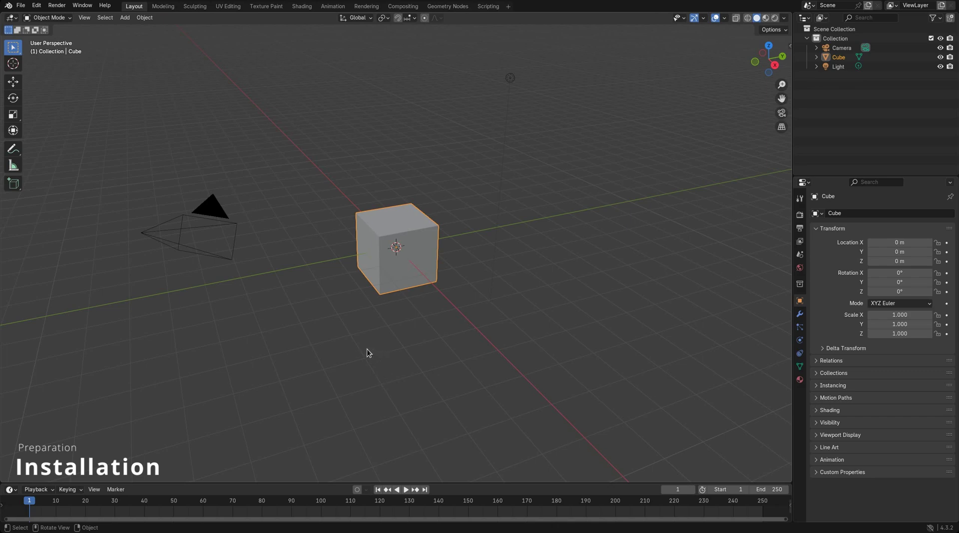
{"action": "left_click", "coordinate": [82, 6]}
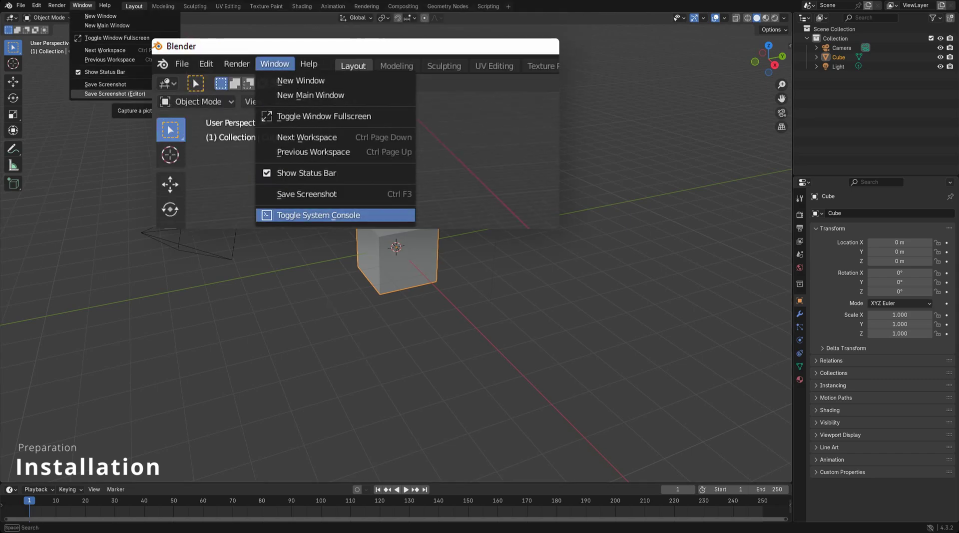
{"action": "key", "text": "Escape"}
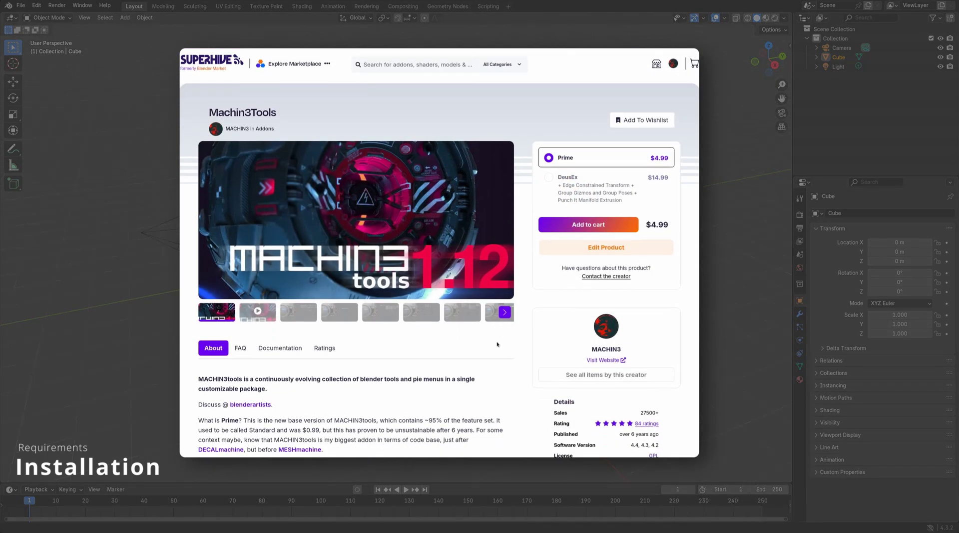
Examine the Machin3Tools product page for the supported Blender versions, highlighting the compatibility heading and the software version
{"action": "scroll", "coordinate": [497, 344], "scroll_direction": "down", "scroll_amount": 4}
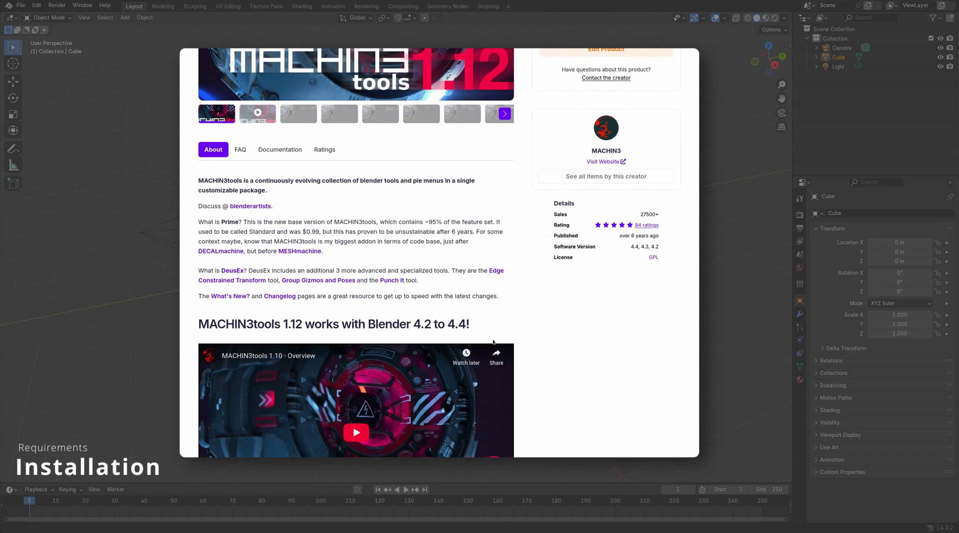
{"action": "left_click_drag", "start_coordinate": [470, 323], "coordinate": [197, 324]}
{"action": "left_click", "coordinate": [384, 309]}
{"action": "left_click_drag", "start_coordinate": [555, 247], "coordinate": [662, 249]}
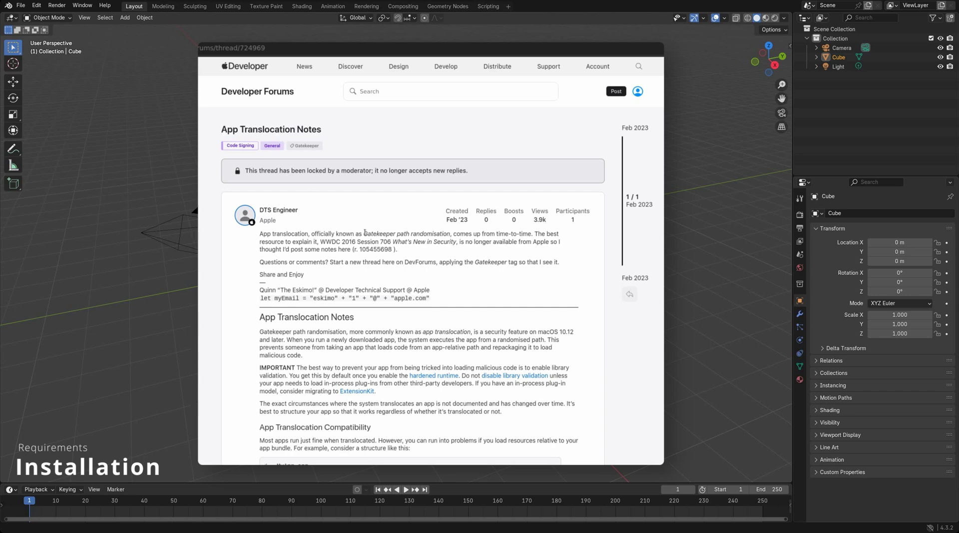
Highlight the macOS notes on Gatekeeper path randomisation and on moving Blender.app into the Applications folder
{"action": "left_click_drag", "start_coordinate": [364, 234], "coordinate": [450, 234]}
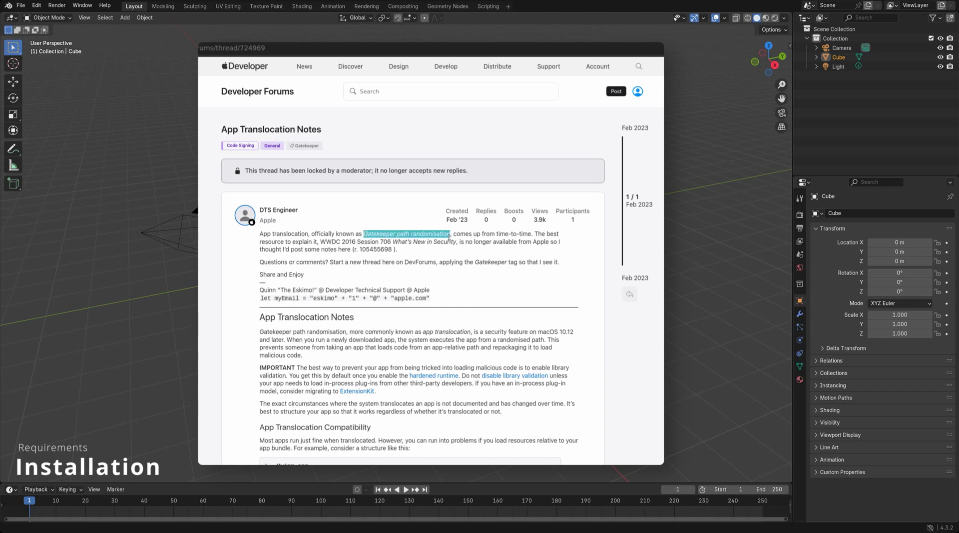
{"action": "left_click", "coordinate": [434, 266]}
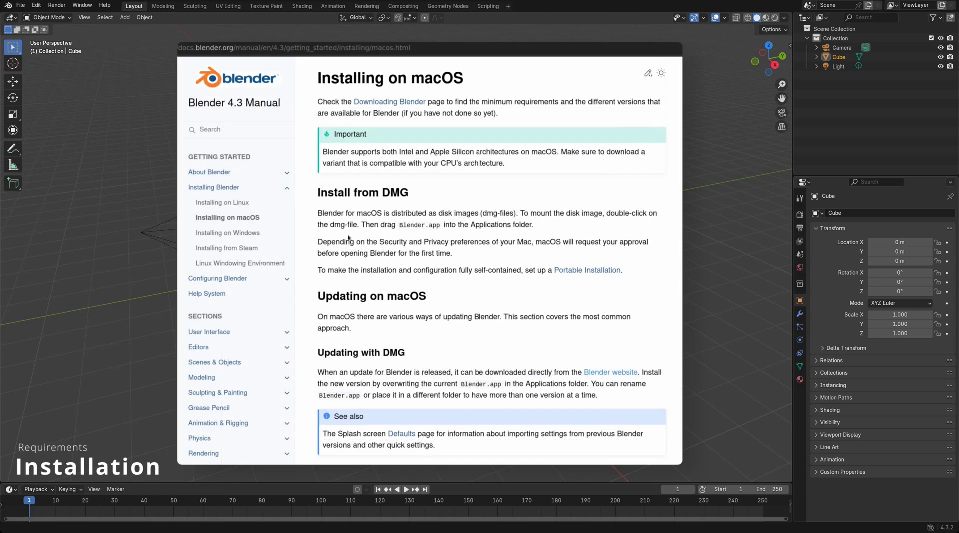
{"action": "left_click_drag", "start_coordinate": [361, 225], "coordinate": [547, 235]}
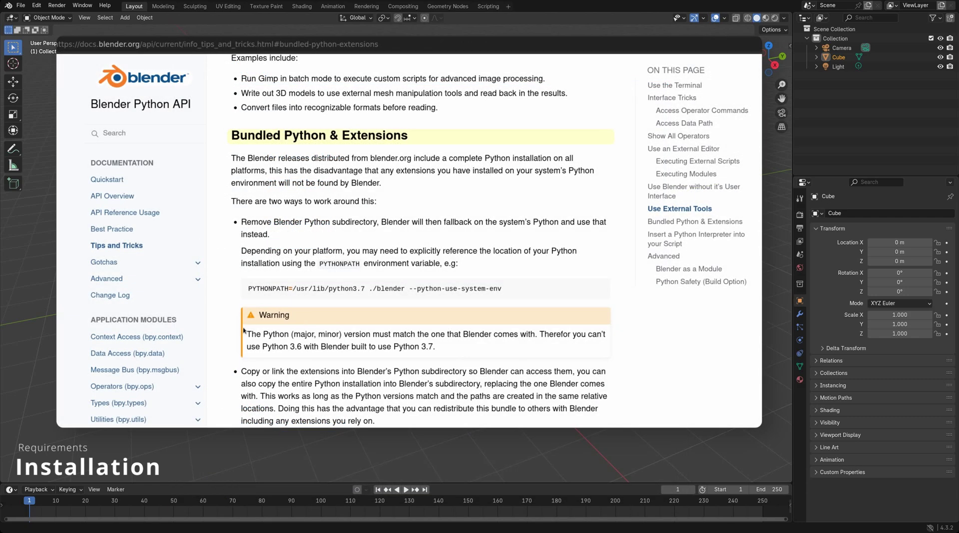
Highlight the warning about matching Python versions in the Bundled Python & Extensions section
{"action": "left_click_drag", "start_coordinate": [247, 332], "coordinate": [436, 356]}
{"action": "left_click", "coordinate": [557, 353]}
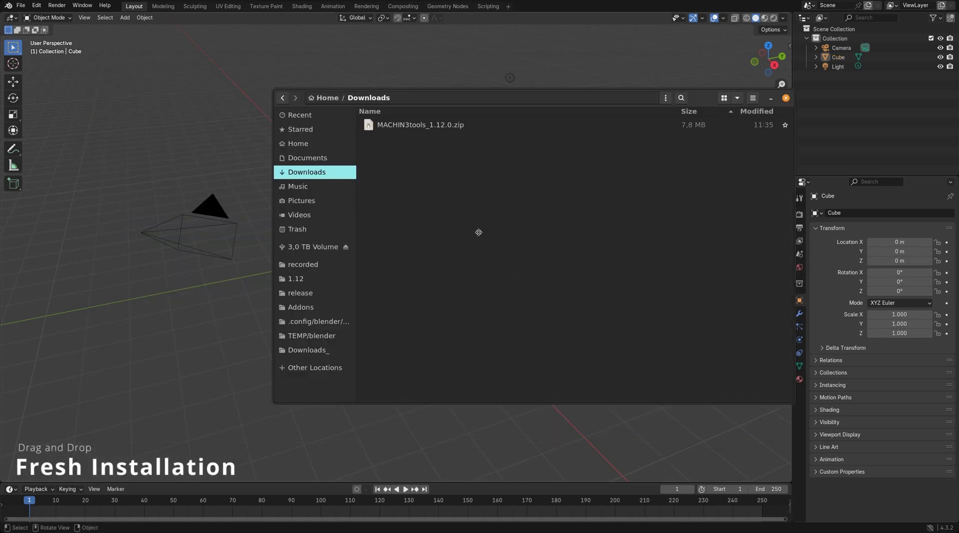
Install MACHIN3tools_1.12.0.zip into the Default target of the fresh Blender session with Overwrite and Enable on Install on
{"action": "left_click_drag", "start_coordinate": [477, 231], "coordinate": [529, 261], "text": "super"}
{"action": "left_click", "coordinate": [518, 158]}
{"action": "left_click_drag", "start_coordinate": [522, 185], "coordinate": [505, 197], "text": "super"}
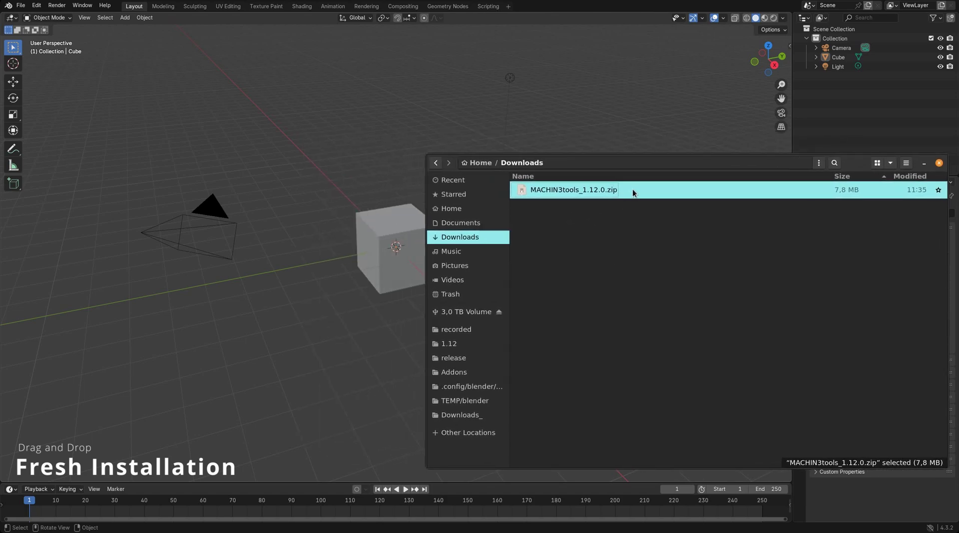
{"action": "left_click_drag", "start_coordinate": [632, 189], "coordinate": [242, 289]}
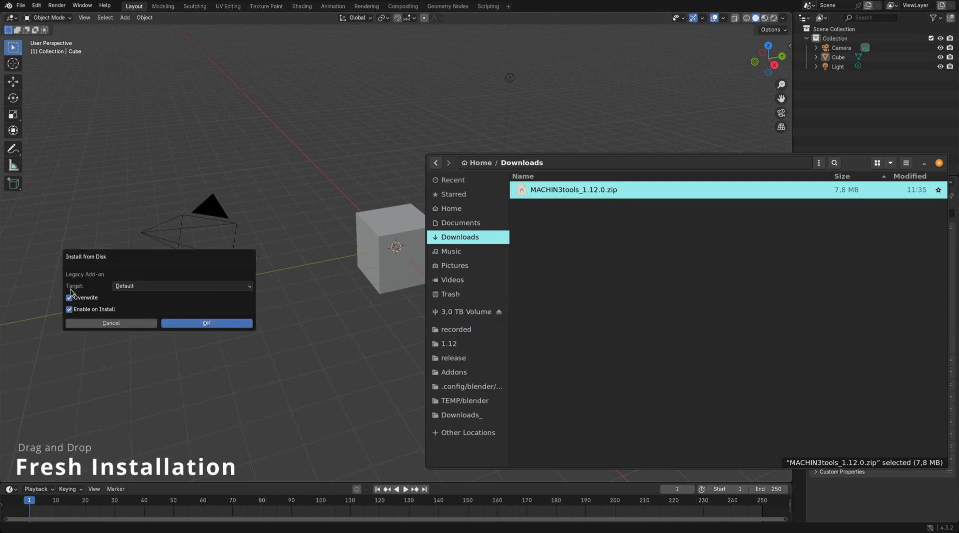
{"action": "left_click", "coordinate": [215, 324]}
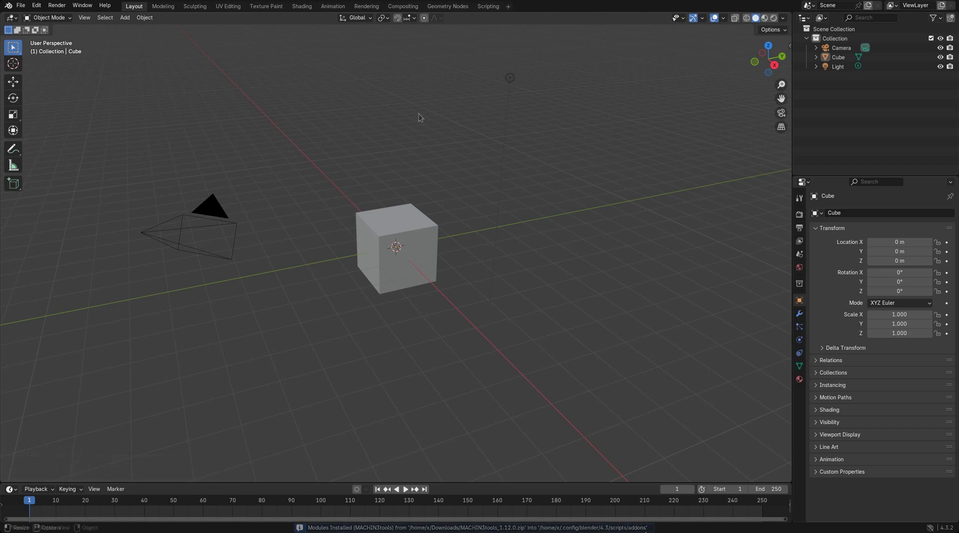
Show the MACHIN3 panel in the 3D viewport sidebar to verify the installation
{"action": "left_click", "coordinate": [788, 45]}
{"action": "left_click", "coordinate": [788, 115]}
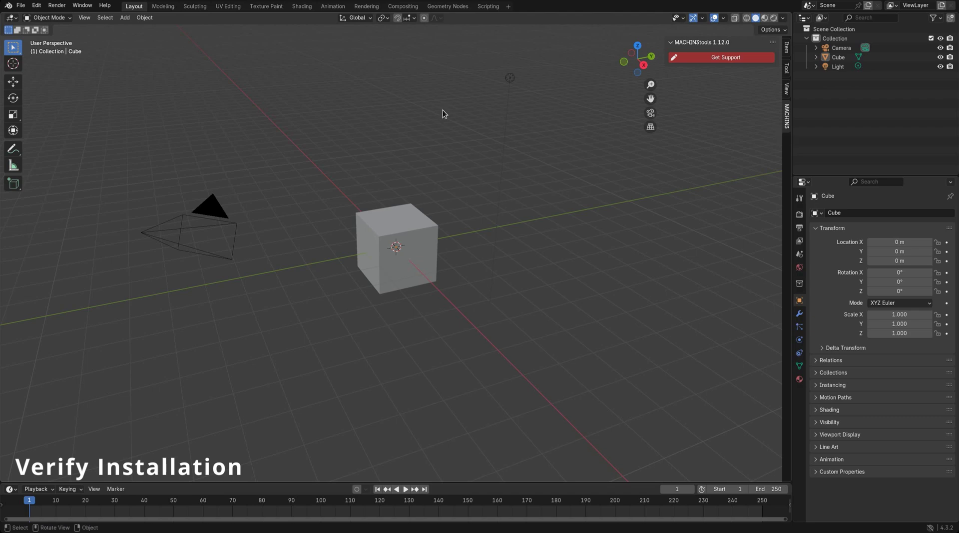
In the add-on preferences, clear the search filter and expand the MACHIN3tools entry
{"action": "left_click", "coordinate": [37, 5]}
{"action": "left_click", "coordinate": [80, 125]}
{"action": "left_click", "coordinate": [218, 166]}
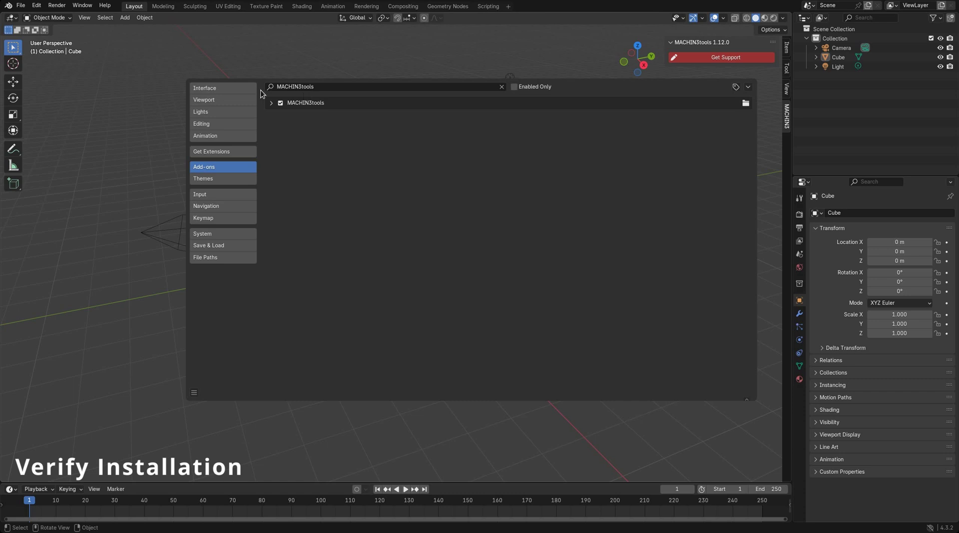
{"action": "left_click", "coordinate": [502, 87]}
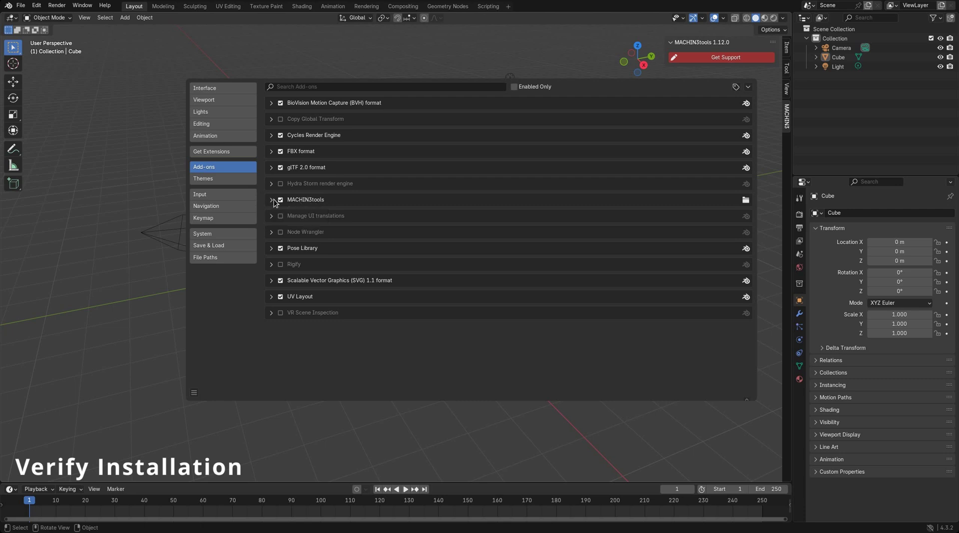
{"action": "left_click", "coordinate": [272, 200]}
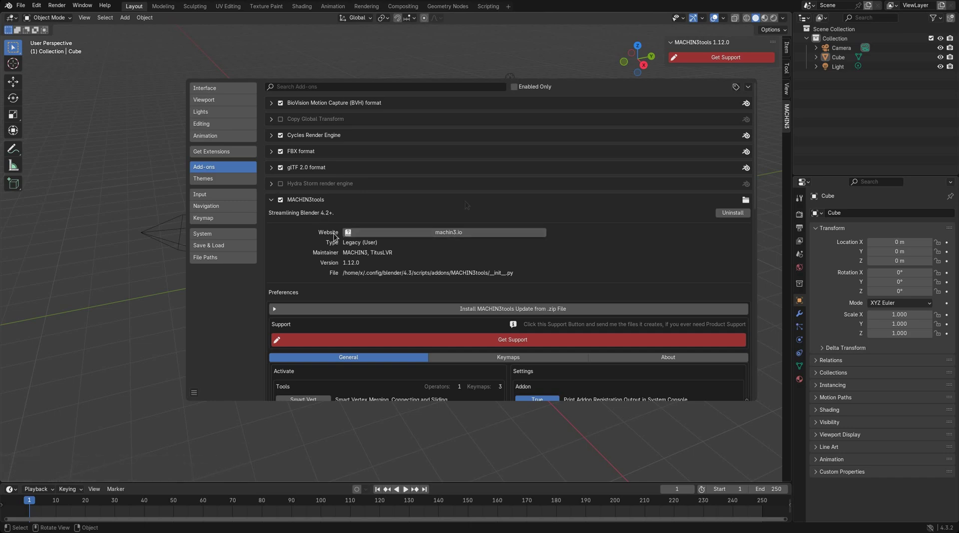
Collapse the Focus tool settings and the Modes Pie settings in the MACHIN3tools preferences
{"action": "scroll", "coordinate": [456, 186], "scroll_direction": "down", "scroll_amount": 8}
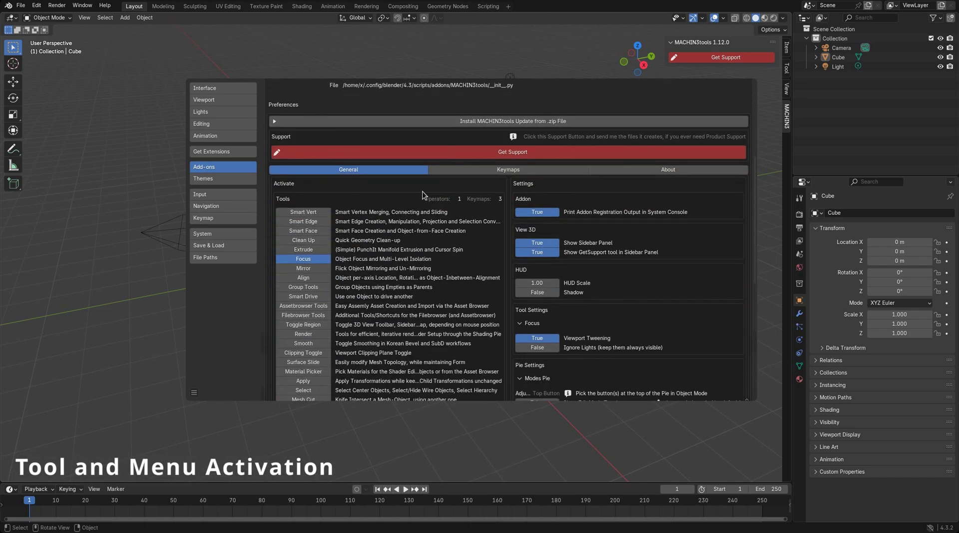
{"action": "scroll", "coordinate": [422, 195], "scroll_direction": "down", "scroll_amount": 4}
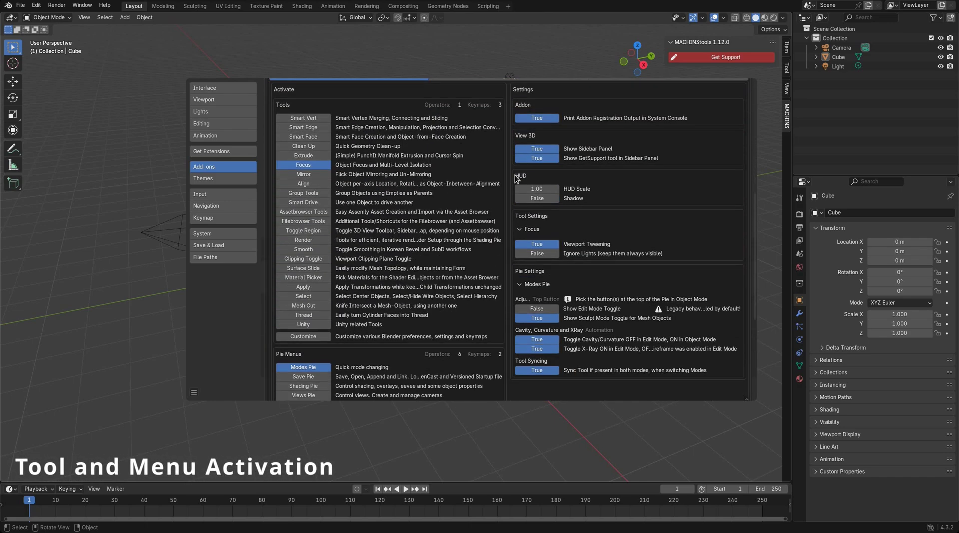
{"action": "left_click_drag", "start_coordinate": [520, 232], "coordinate": [526, 329]}
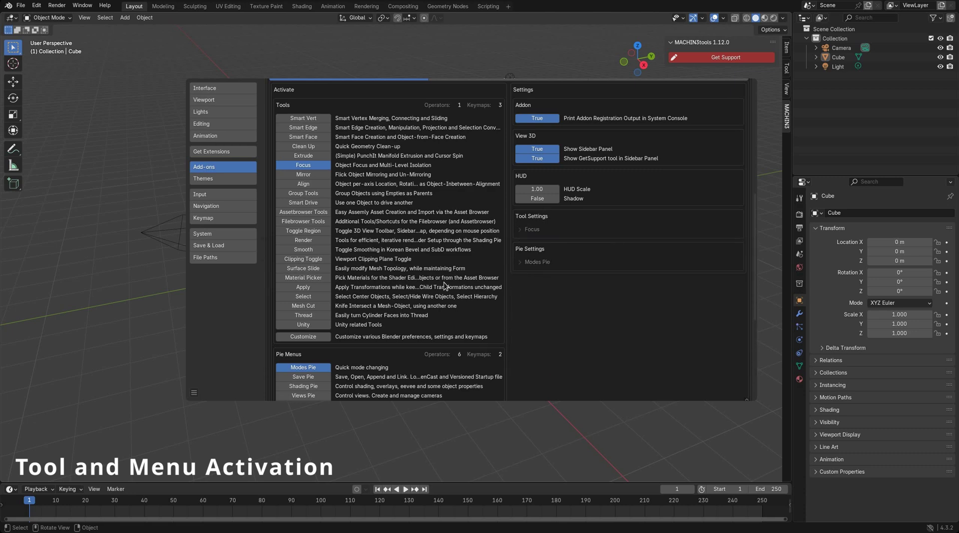
Examine the lists of MACHIN3tools tools and pie menus to see which ones are activated
{"action": "scroll", "coordinate": [381, 219], "scroll_direction": "up", "scroll_amount": 5}
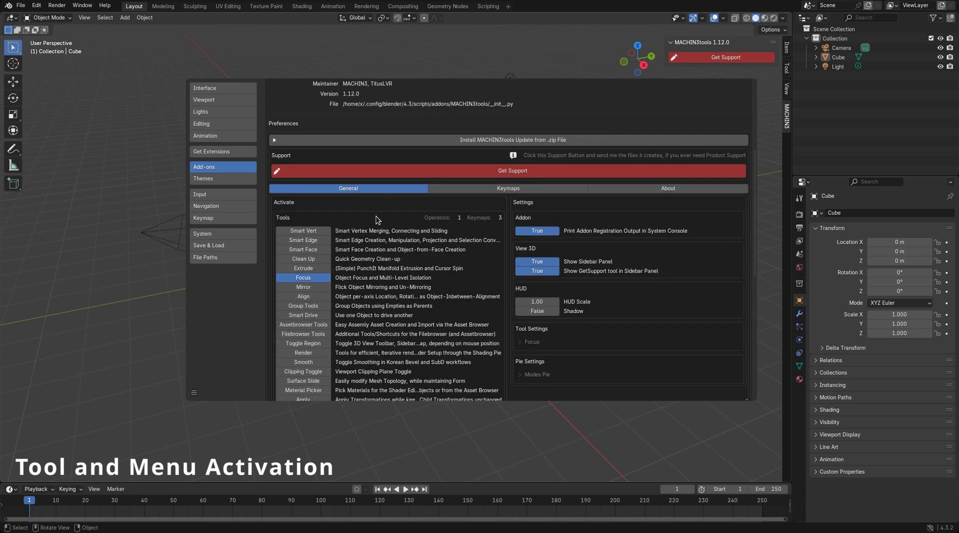
{"action": "scroll", "coordinate": [372, 217], "scroll_direction": "down", "scroll_amount": 12}
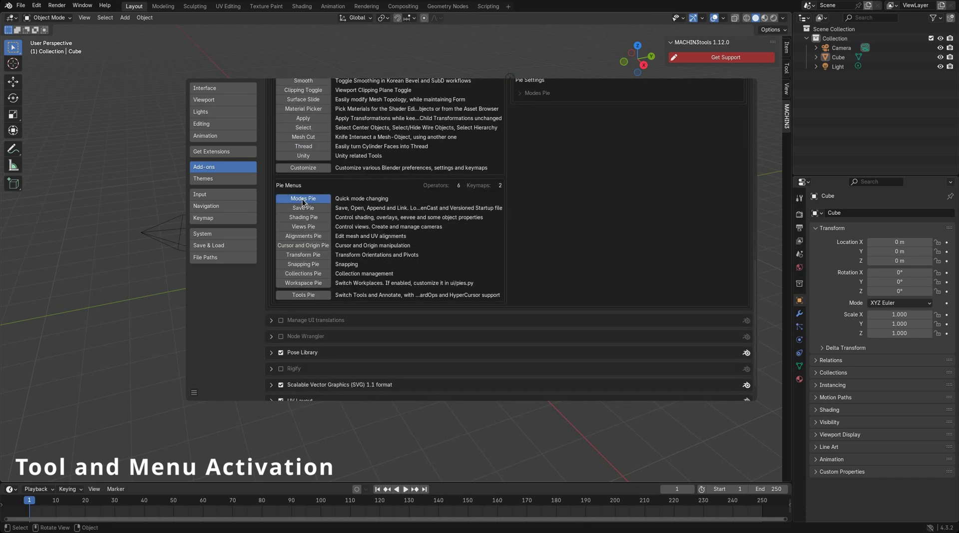
{"action": "scroll", "coordinate": [381, 230], "scroll_direction": "up", "scroll_amount": 6}
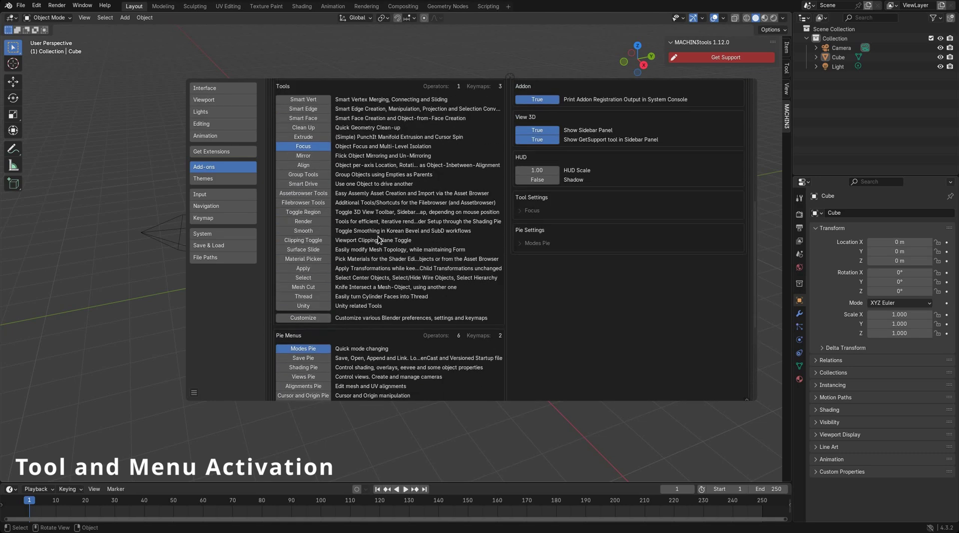
{"action": "scroll", "coordinate": [376, 237], "scroll_direction": "down", "scroll_amount": 5}
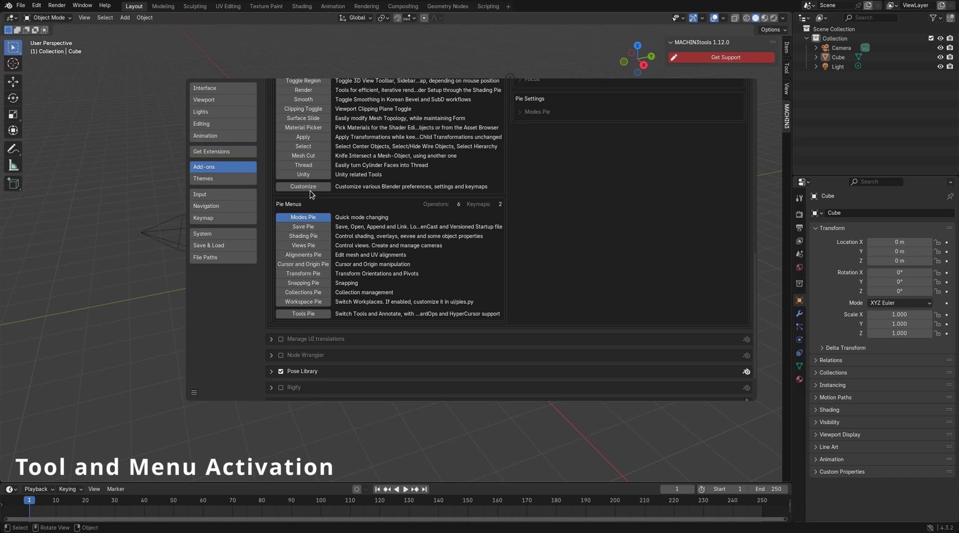
{"action": "scroll", "coordinate": [310, 191], "scroll_direction": "up", "scroll_amount": 8}
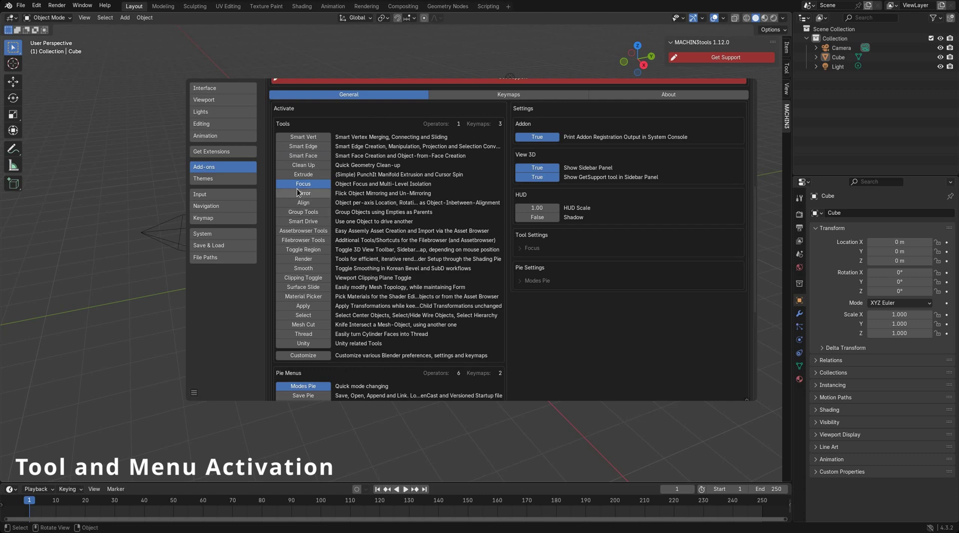
Inspect the Focus tool settings, collapse them again, and expand the Modes Pie settings
{"action": "left_click", "coordinate": [525, 249]}
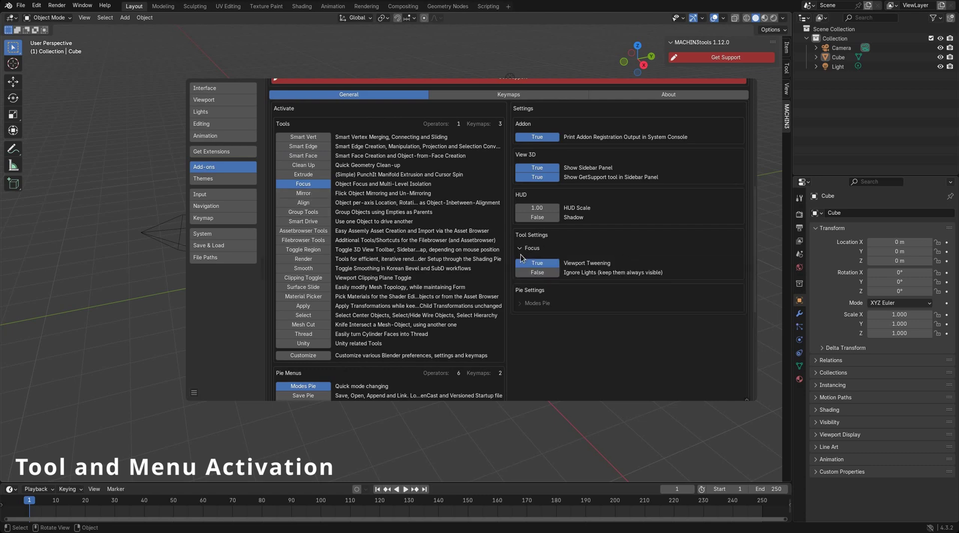
{"action": "left_click", "coordinate": [520, 249]}
{"action": "scroll", "coordinate": [520, 245], "scroll_direction": "down", "scroll_amount": 3}
{"action": "left_click", "coordinate": [519, 225]}
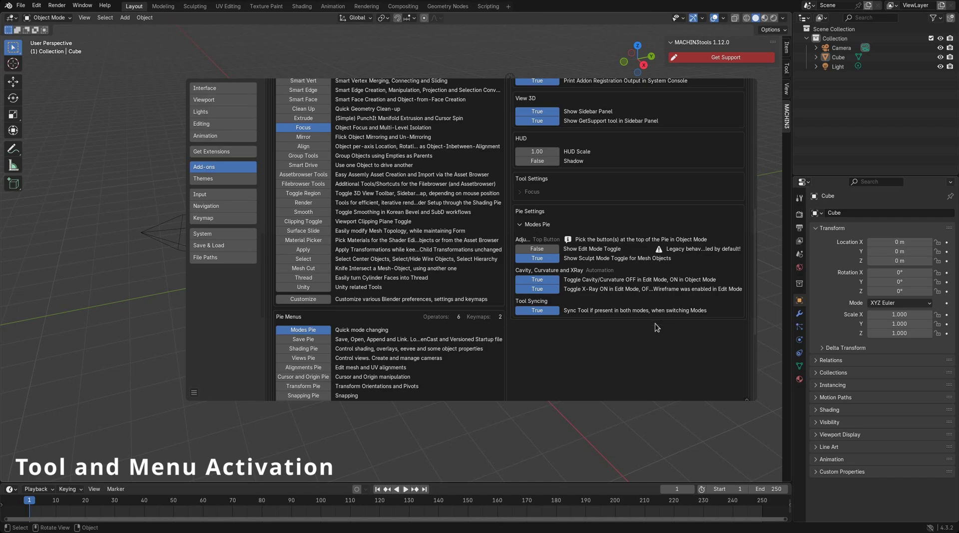
Enlarge the preferences popup and review the add-on's Keymaps and About pages
{"action": "left_click_drag", "start_coordinate": [657, 327], "coordinate": [754, 403]}
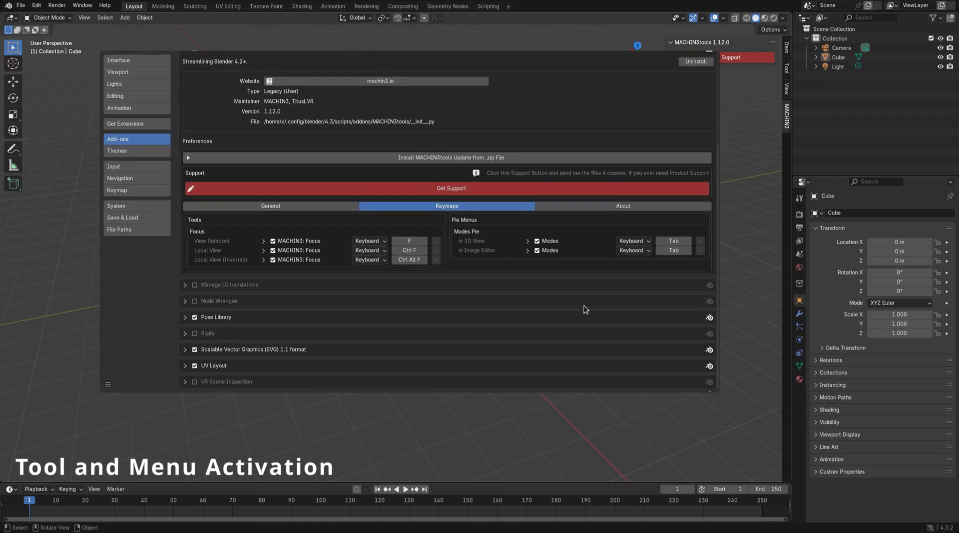
{"action": "left_click_drag", "start_coordinate": [730, 418], "coordinate": [781, 431]}
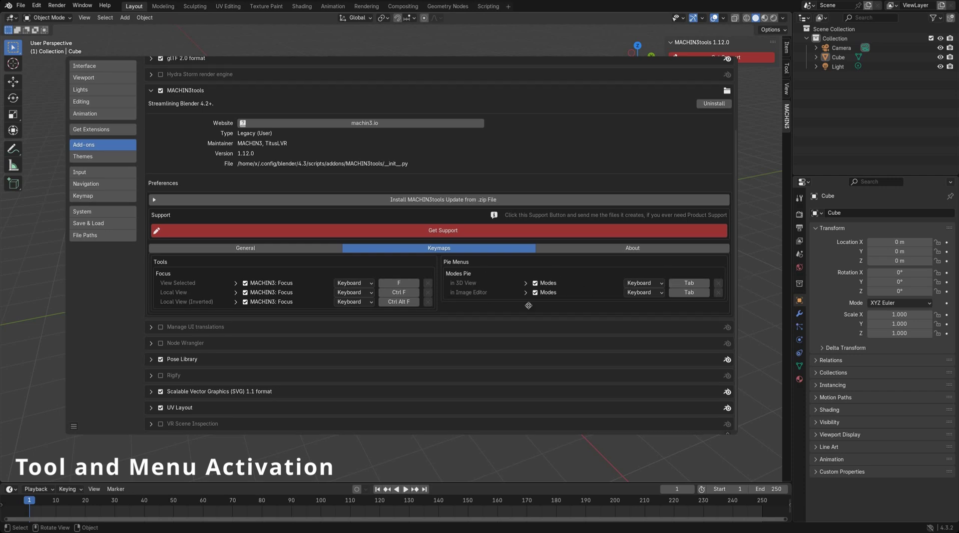
{"action": "left_click", "coordinate": [580, 263]}
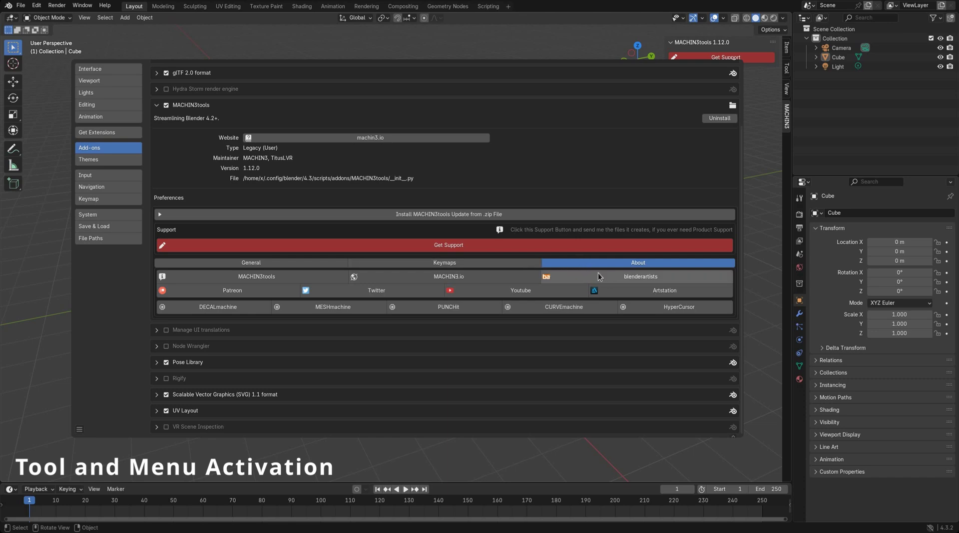
Return to the add-on's General page and collapse the Modes Pie settings
{"action": "left_click", "coordinate": [307, 264]}
{"action": "scroll", "coordinate": [319, 270], "scroll_direction": "down", "scroll_amount": 10}
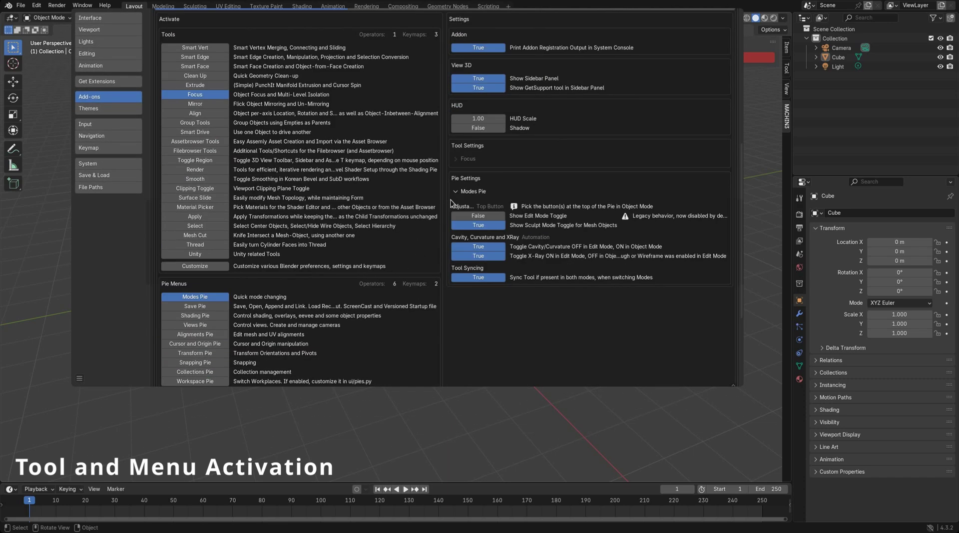
{"action": "left_click", "coordinate": [457, 191]}
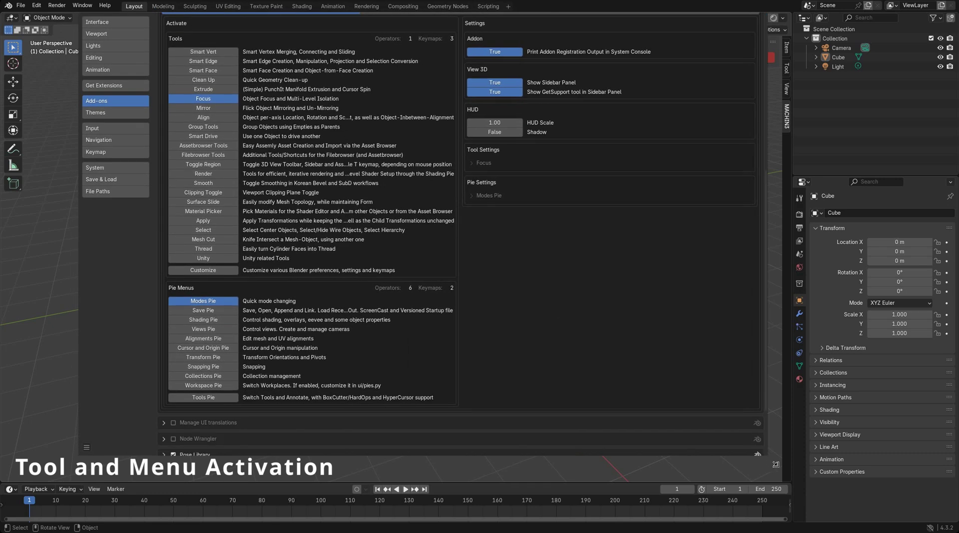
Activate all MACHIN3tools tools and pie menus, from Smart Vert through Tools Pie, and look over their settings sections
{"action": "left_click_drag", "start_coordinate": [225, 53], "coordinate": [213, 402]}
{"action": "left_click", "coordinate": [479, 200]}
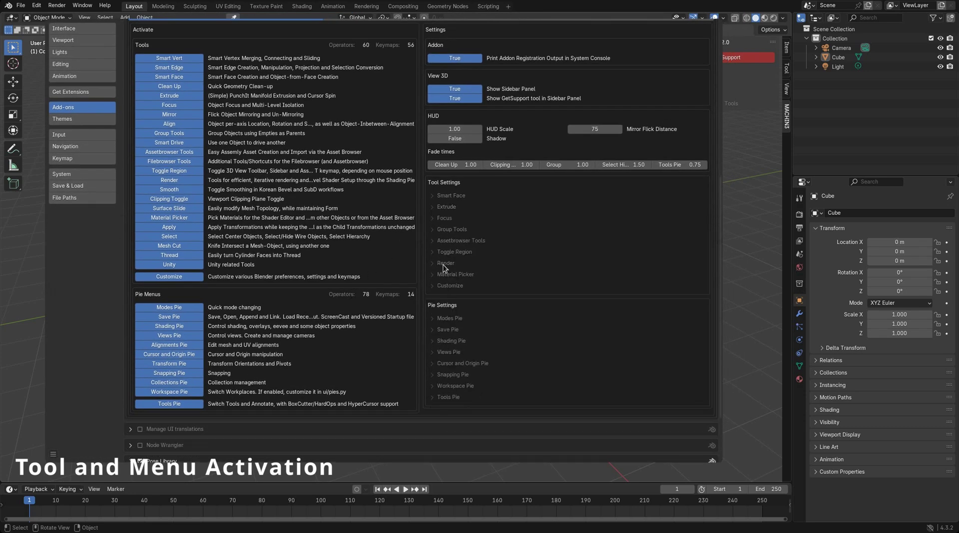
{"action": "scroll", "coordinate": [462, 316], "scroll_direction": "up", "scroll_amount": 5}
{"action": "scroll", "coordinate": [455, 336], "scroll_direction": "down", "scroll_amount": 6}
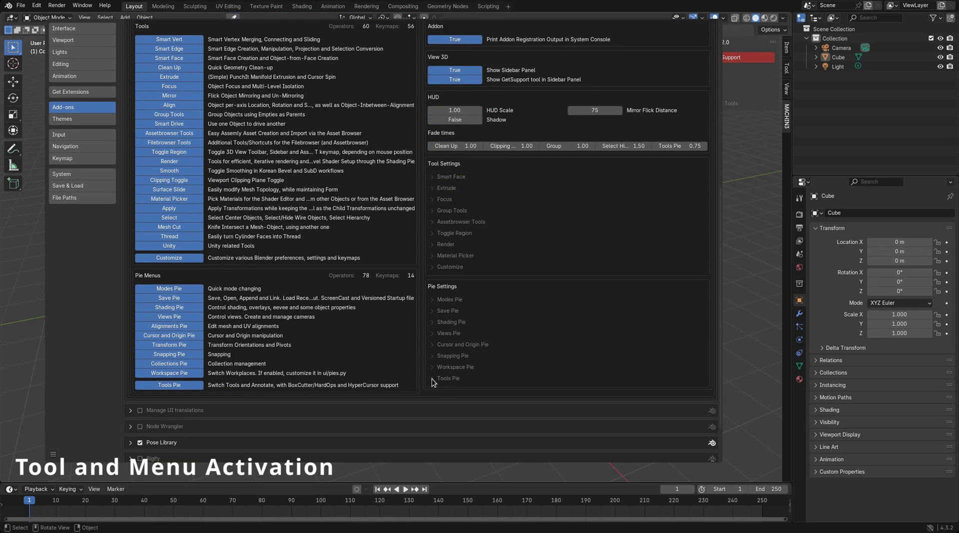
Expand all Tool Settings and Pie Settings sections of the add-on and look through their options
{"action": "left_click_drag", "start_coordinate": [433, 379], "coordinate": [435, 180]}
{"action": "scroll", "coordinate": [450, 215], "scroll_direction": "down", "scroll_amount": 20}
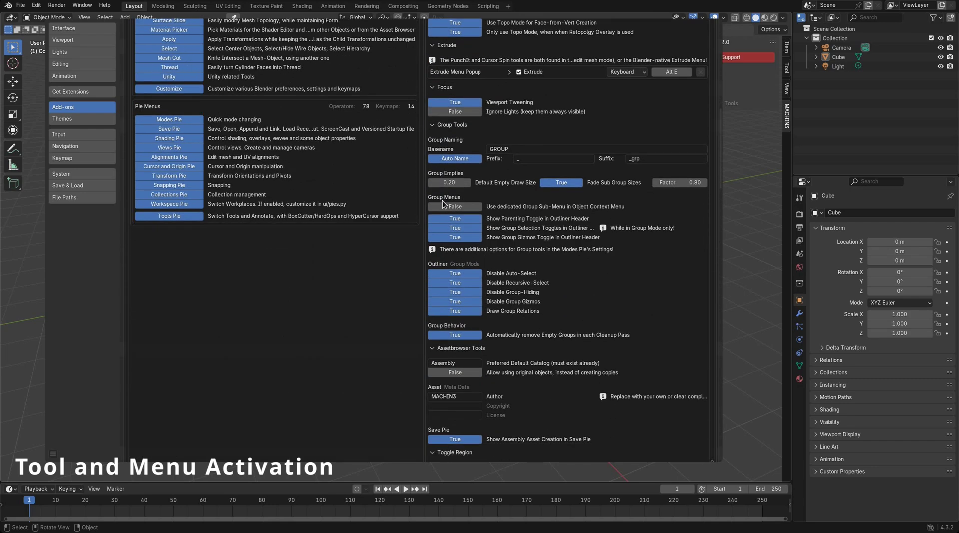
{"action": "scroll", "coordinate": [465, 244], "scroll_direction": "down", "scroll_amount": 20}
{"action": "scroll", "coordinate": [449, 288], "scroll_direction": "up", "scroll_amount": 10}
{"action": "scroll", "coordinate": [445, 295], "scroll_direction": "down", "scroll_amount": 13}
Collapse all the expanded Tool Settings and Pie Settings sections, including Group Tools, Focus, Extrude and Smart Face
{"action": "left_click", "coordinate": [433, 300]}
{"action": "left_click", "coordinate": [431, 103]}
{"action": "left_click", "coordinate": [432, 30]}
{"action": "scroll", "coordinate": [438, 65], "scroll_direction": "up", "scroll_amount": 8}
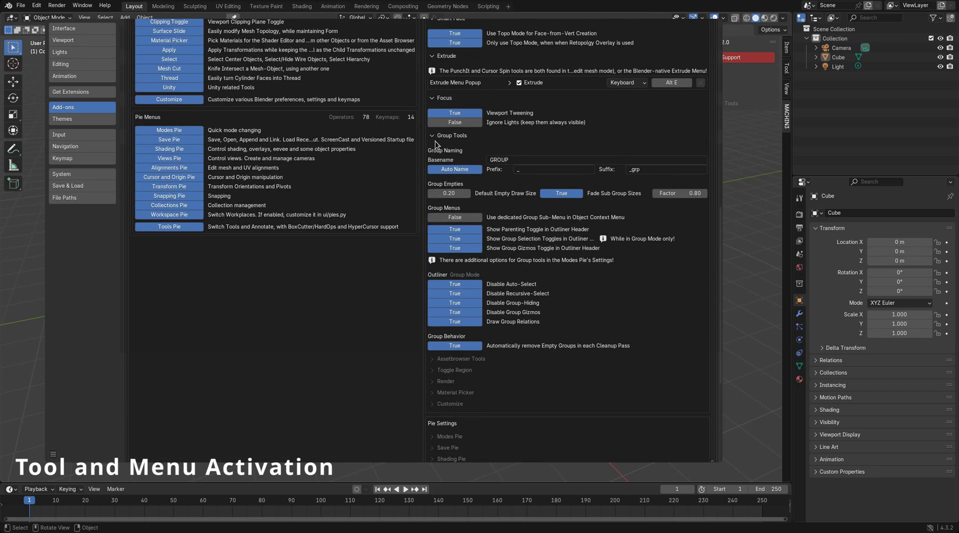
{"action": "left_click", "coordinate": [433, 136]}
{"action": "left_click", "coordinate": [433, 111]}
{"action": "left_click", "coordinate": [433, 93]}
{"action": "left_click", "coordinate": [433, 80]}
{"action": "scroll", "coordinate": [507, 187], "scroll_direction": "up", "scroll_amount": 10}
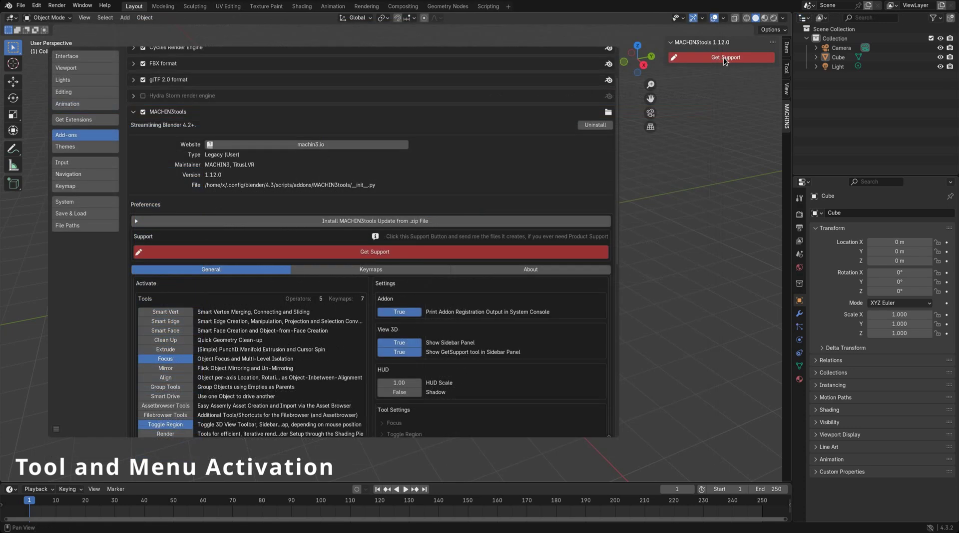
Turn off showing the GetSupport tool in the sidebar panel and activate Group Tools
{"action": "left_click_drag", "start_coordinate": [550, 334], "coordinate": [542, 314], "text": "alt"}
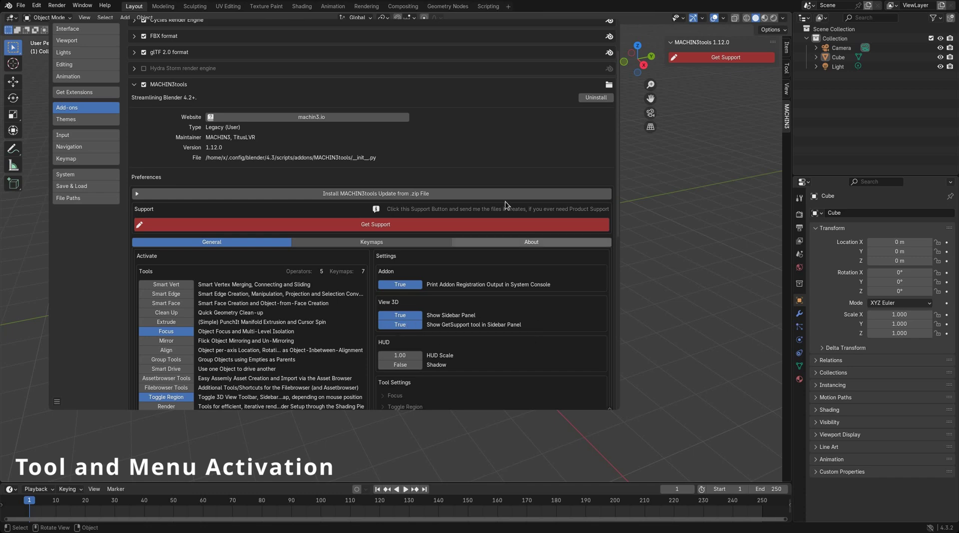
{"action": "left_click", "coordinate": [406, 324]}
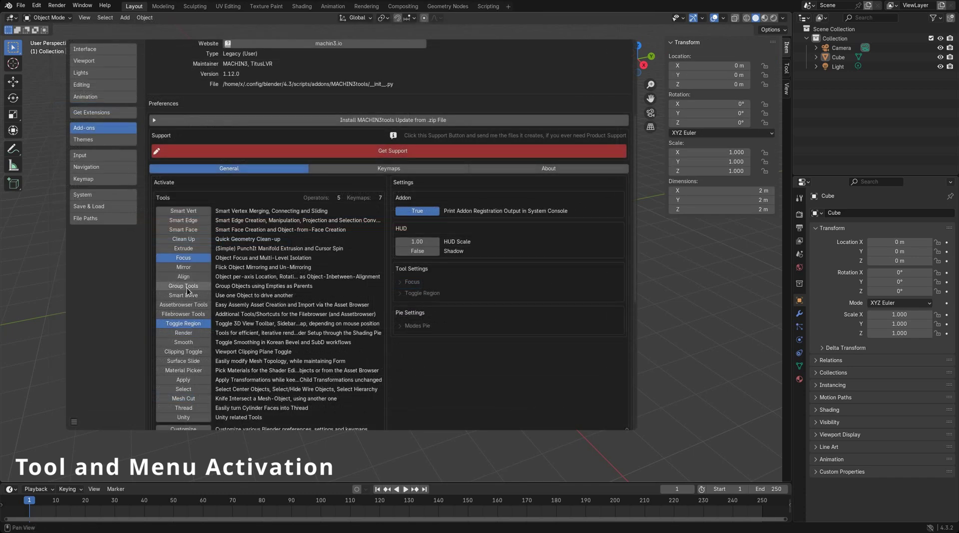
{"action": "left_click", "coordinate": [187, 287]}
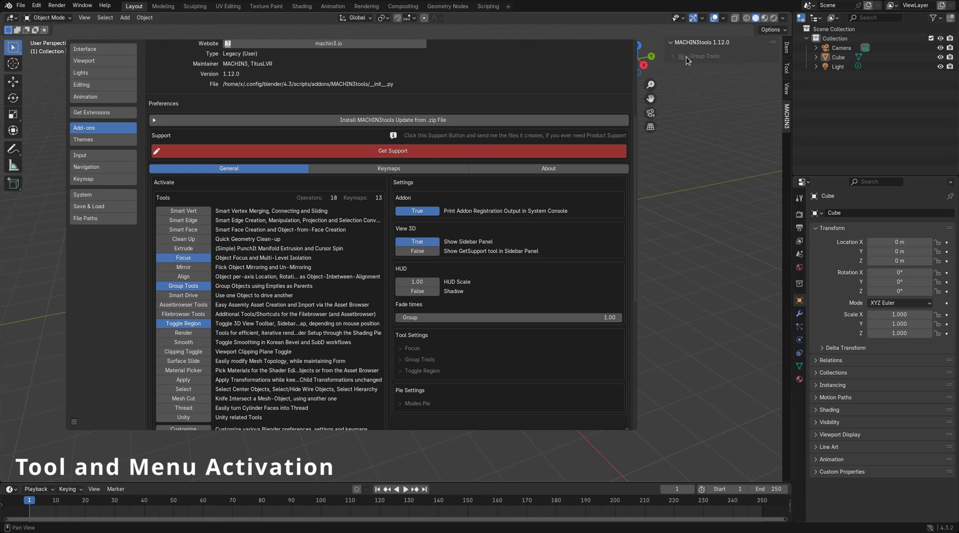
Widen the MACHIN3tools sidebar and inspect its Group Tools and Smart Drive sections
{"action": "left_click", "coordinate": [717, 55]}
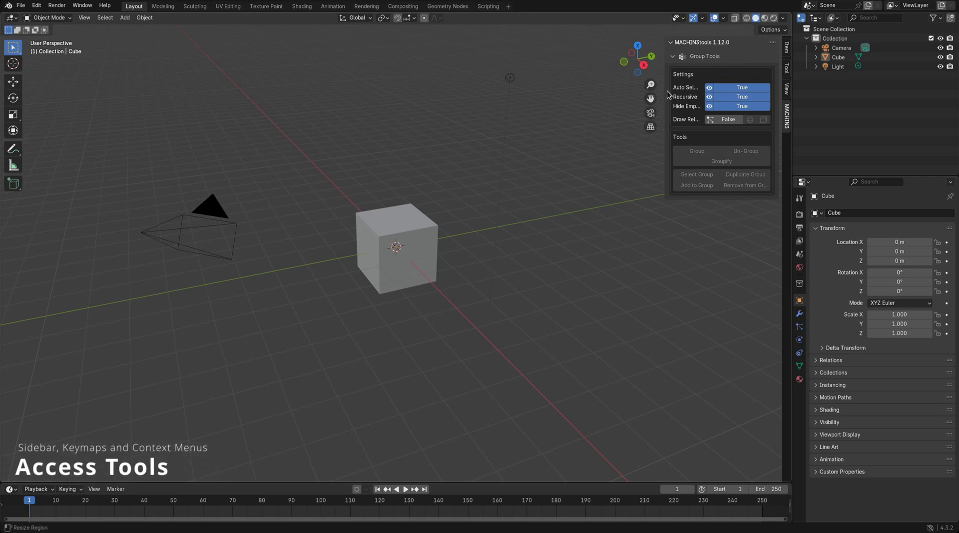
{"action": "left_click_drag", "start_coordinate": [666, 91], "coordinate": [621, 88]}
{"action": "left_click", "coordinate": [659, 56]}
{"action": "left_click", "coordinate": [663, 59]}
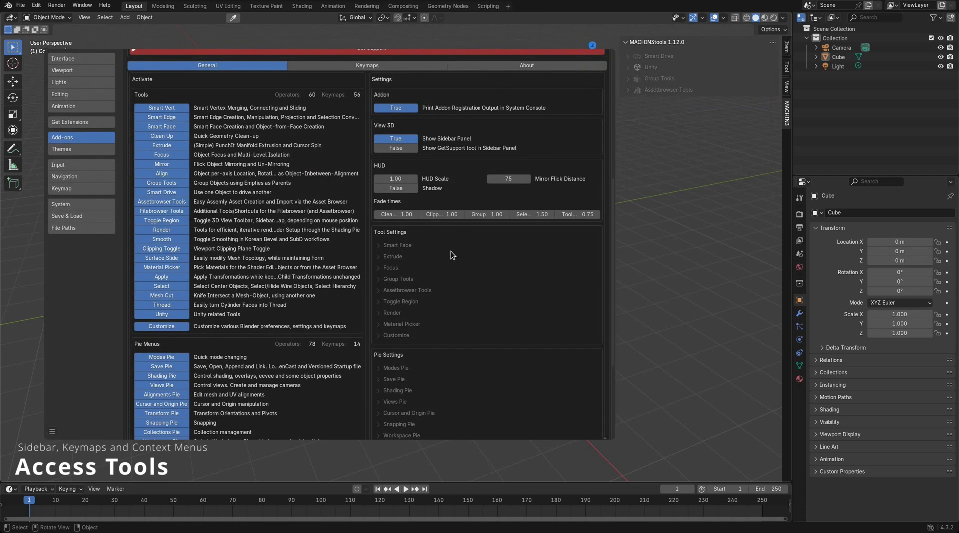
Toggle the GetSupport tool's sidebar display on and off, and inspect the Assetbrowser Tools section in the sidebar
{"action": "left_click", "coordinate": [395, 186]}
{"action": "left_click", "coordinate": [396, 186]}
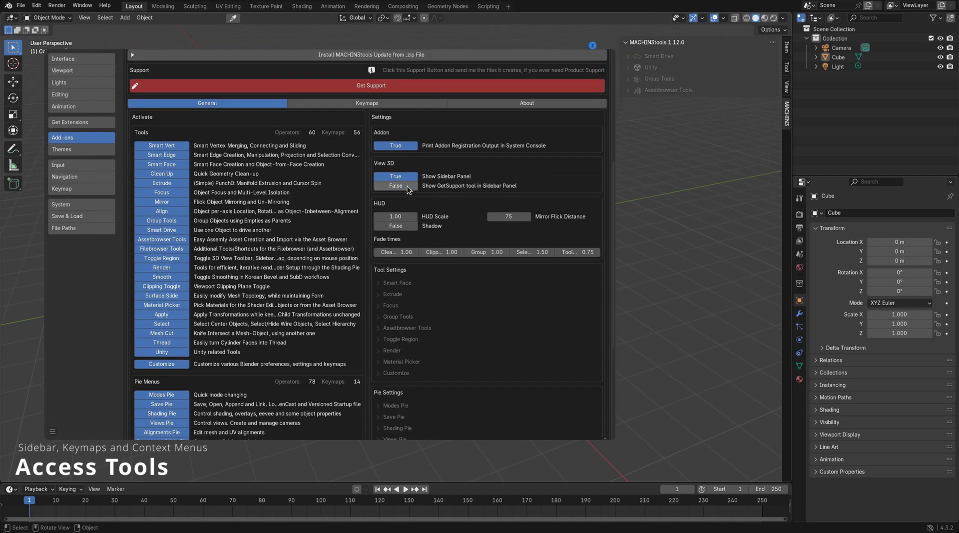
{"action": "left_click", "coordinate": [667, 89]}
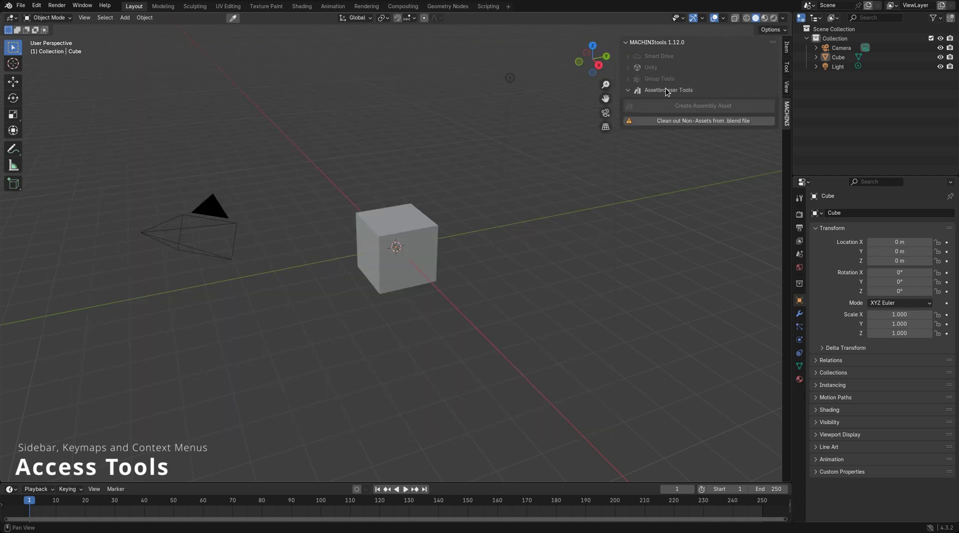
{"action": "left_click", "coordinate": [666, 90]}
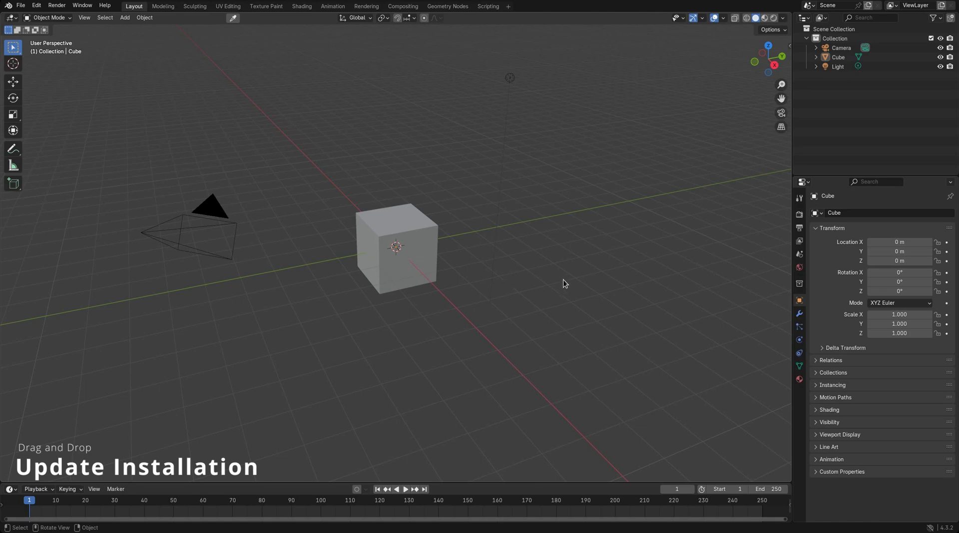
Check the installed MACHIN3tools version in the sidebar and expand the add-on's entry in the Blender preferences
{"action": "key", "text": "n"}
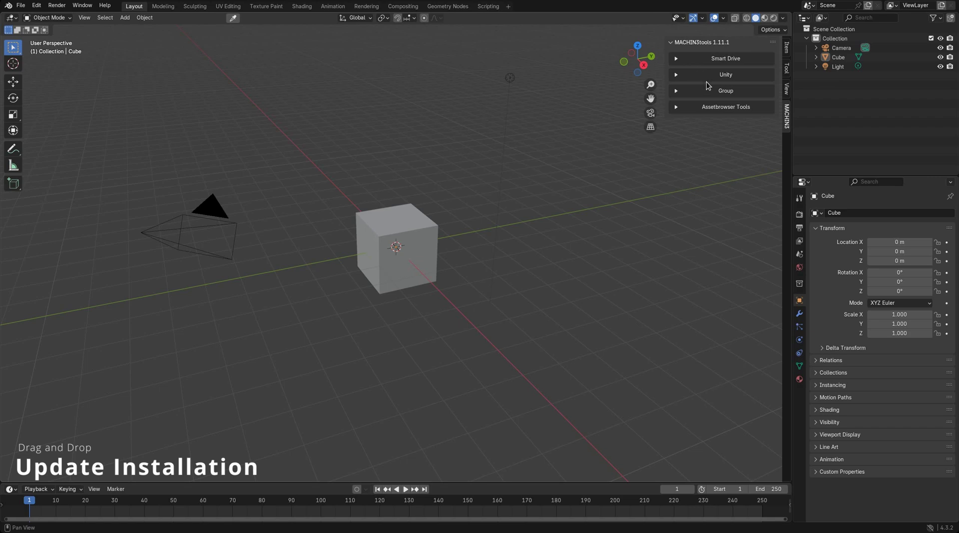
{"action": "key", "text": "n"}
{"action": "left_click", "coordinate": [36, 6]}
{"action": "left_click", "coordinate": [52, 129]}
{"action": "scroll", "coordinate": [123, 148], "scroll_direction": "up", "scroll_amount": 1}
{"action": "left_click", "coordinate": [123, 142]}
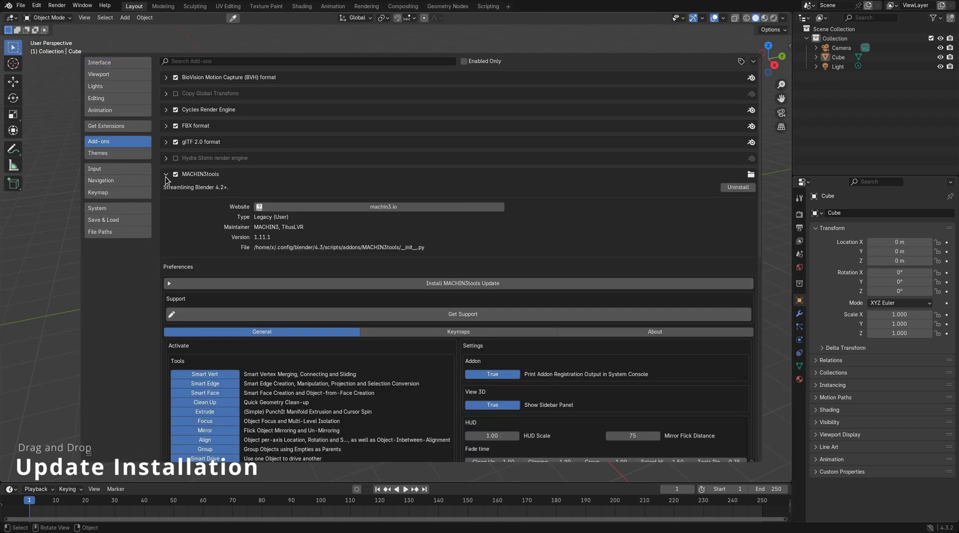
Review the add-on's activated tools and pie menus and its Keymaps page, and return to the General page
{"action": "scroll", "coordinate": [228, 197], "scroll_direction": "down", "scroll_amount": 15}
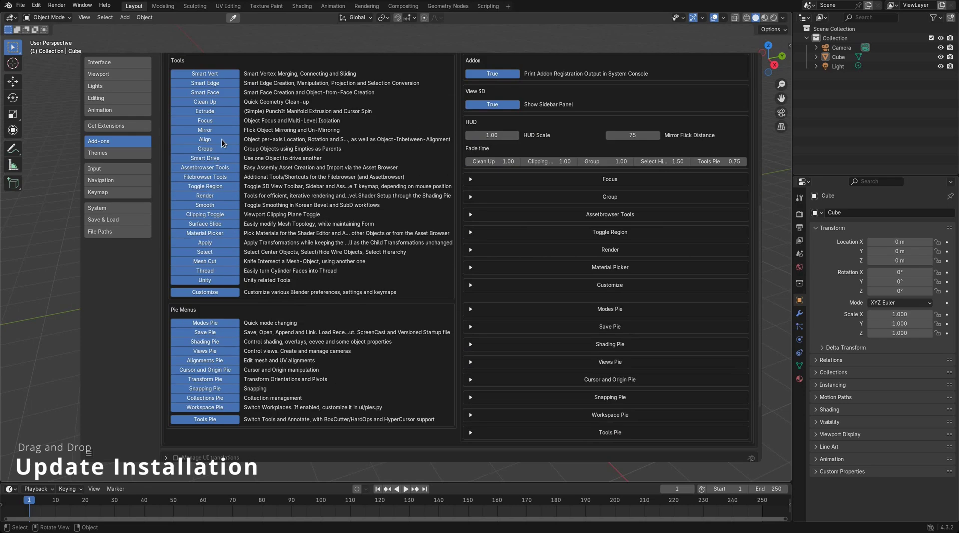
{"action": "scroll", "coordinate": [513, 277], "scroll_direction": "up", "scroll_amount": 5}
{"action": "scroll", "coordinate": [547, 319], "scroll_direction": "up", "scroll_amount": 3}
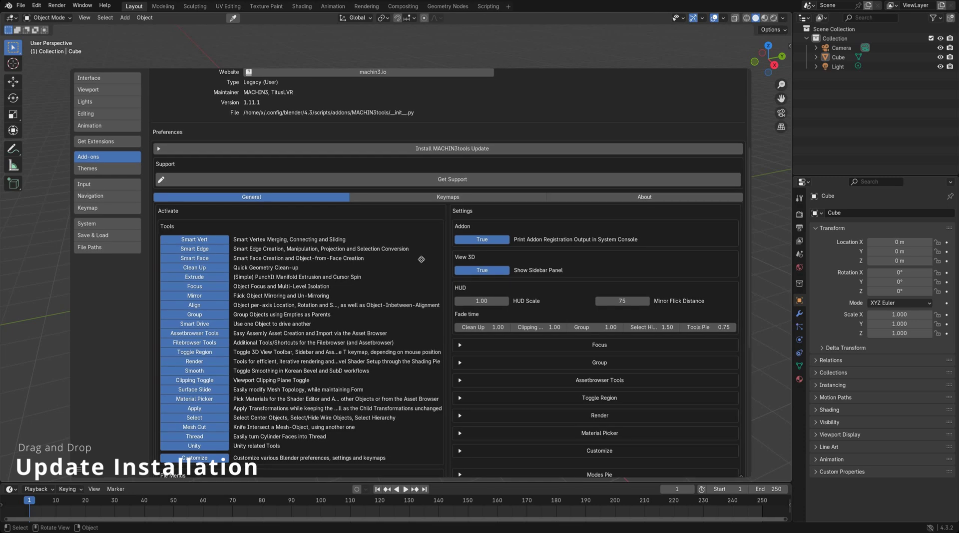
{"action": "left_click", "coordinate": [440, 196]}
{"action": "left_click", "coordinate": [655, 241]}
{"action": "key", "text": "shift+Page_Up"}
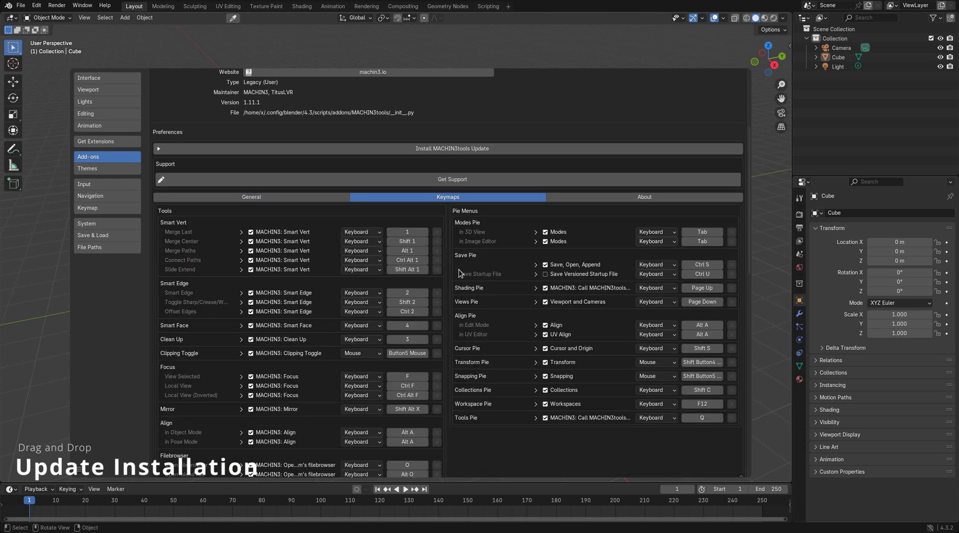
{"action": "scroll", "coordinate": [460, 280], "scroll_direction": "down", "scroll_amount": 7}
{"action": "scroll", "coordinate": [293, 171], "scroll_direction": "up", "scroll_amount": 7}
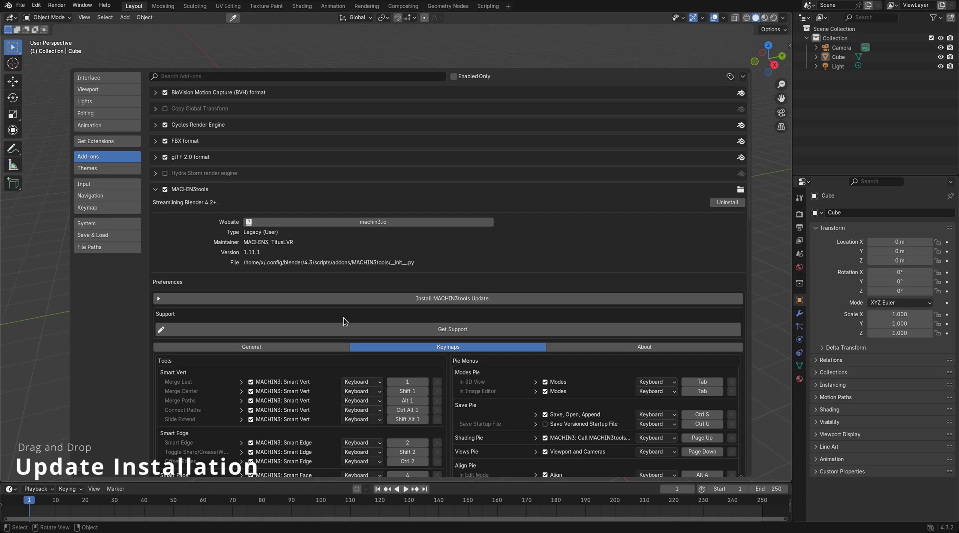
{"action": "scroll", "coordinate": [452, 401], "scroll_direction": "down", "scroll_amount": 4}
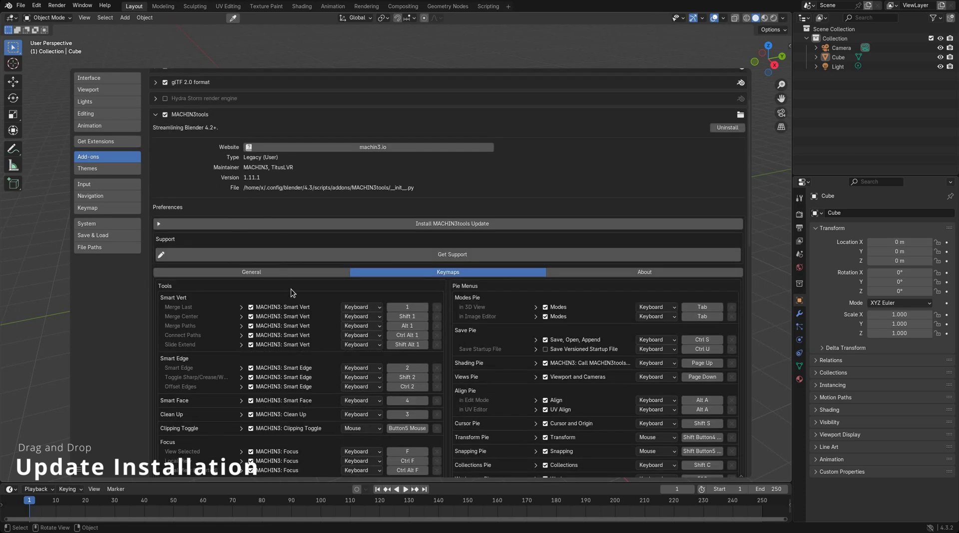
{"action": "left_click", "coordinate": [290, 274]}
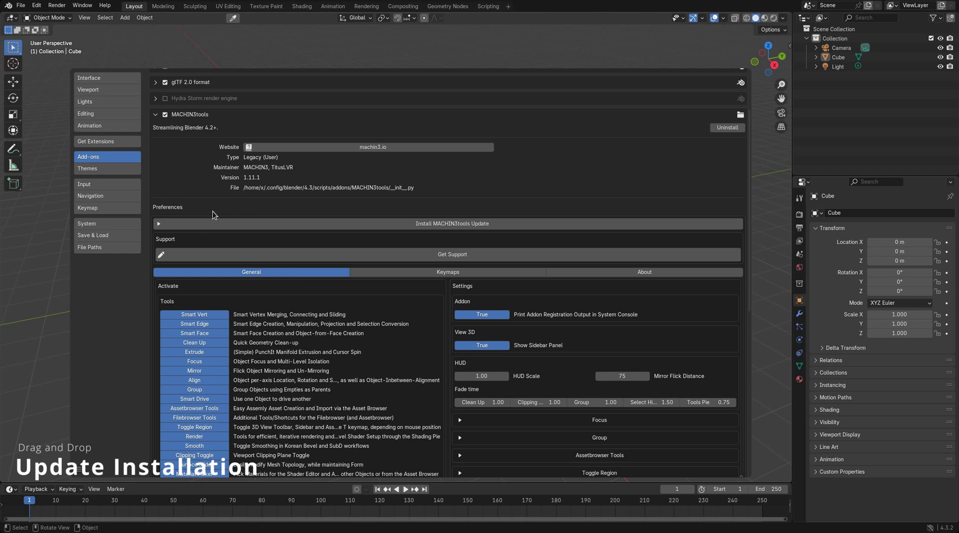
Install MACHIN3tools_1.12.0.zip from the Downloads folder as a legacy add-on with Overwrite and Enable on Install enabled
{"action": "left_click", "coordinate": [38, 263]}
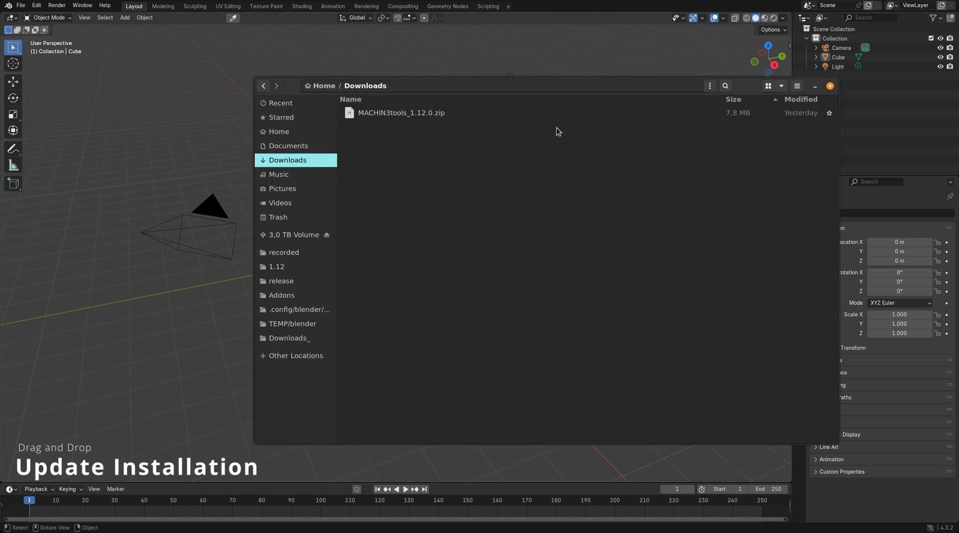
{"action": "left_click_drag", "start_coordinate": [556, 131], "coordinate": [863, 234], "text": "super"}
{"action": "left_click_drag", "start_coordinate": [728, 214], "coordinate": [292, 224]}
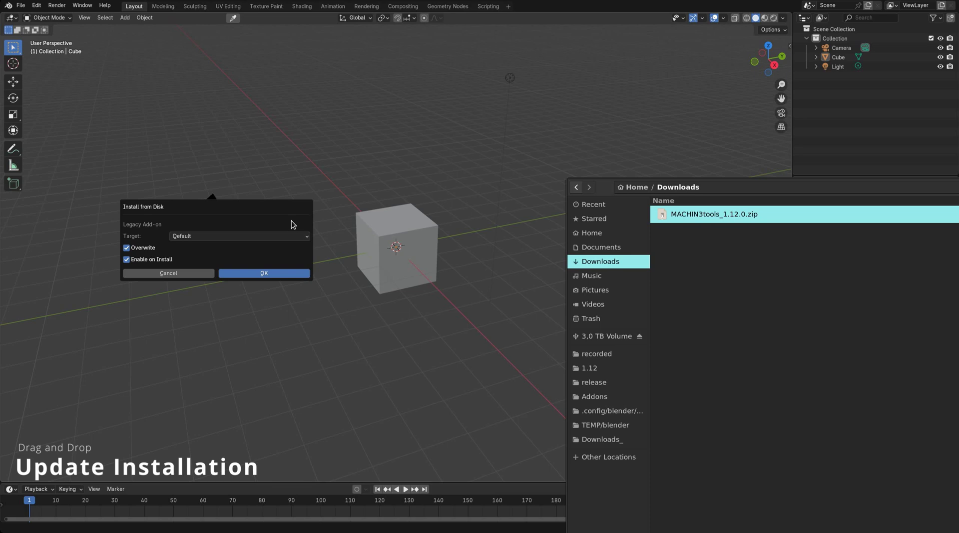
{"action": "left_click", "coordinate": [264, 273]}
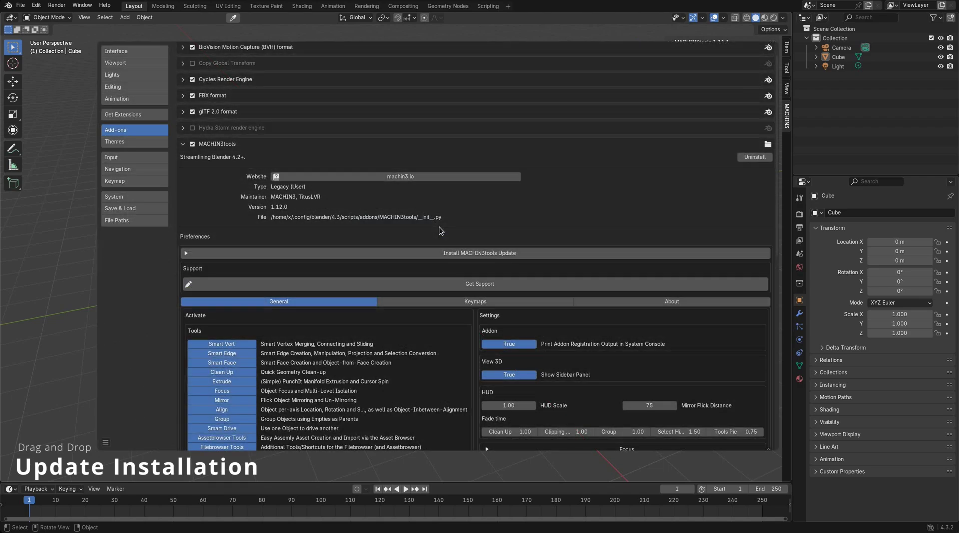
Look over the add-on preferences, restart Blender to complete the update, and show the MACHIN3tools panel in the sidebar
{"action": "scroll", "coordinate": [440, 231], "scroll_direction": "down", "scroll_amount": 5}
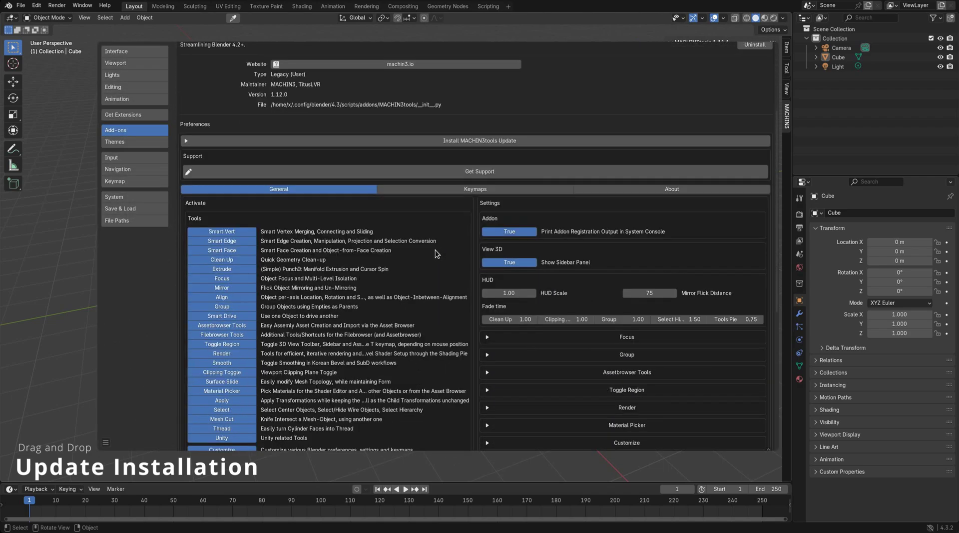
{"action": "scroll", "coordinate": [437, 253], "scroll_direction": "down", "scroll_amount": 3}
{"action": "left_click", "coordinate": [21, 5]}
{"action": "left_click", "coordinate": [54, 202]}
{"action": "left_click", "coordinate": [446, 282]}
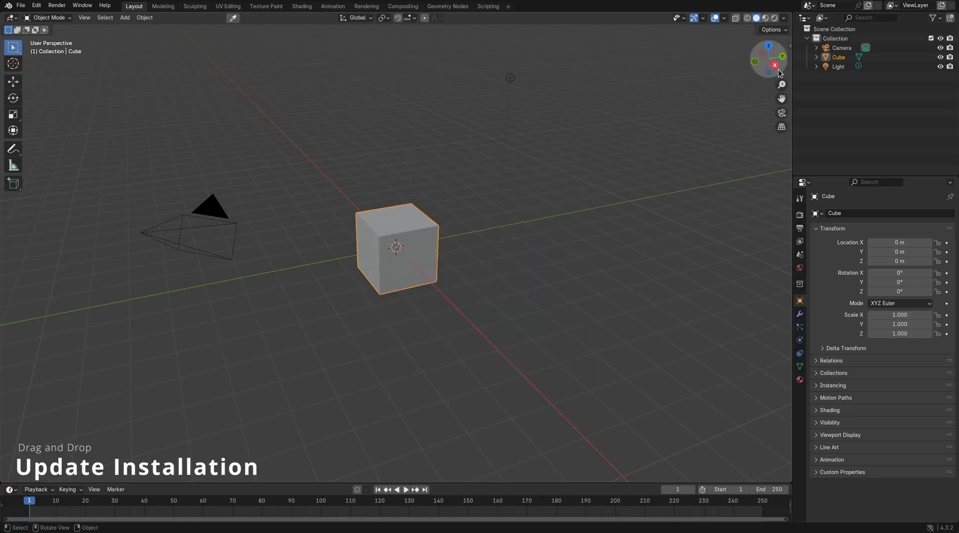
{"action": "key", "text": "n"}
{"action": "left_click", "coordinate": [787, 115]}
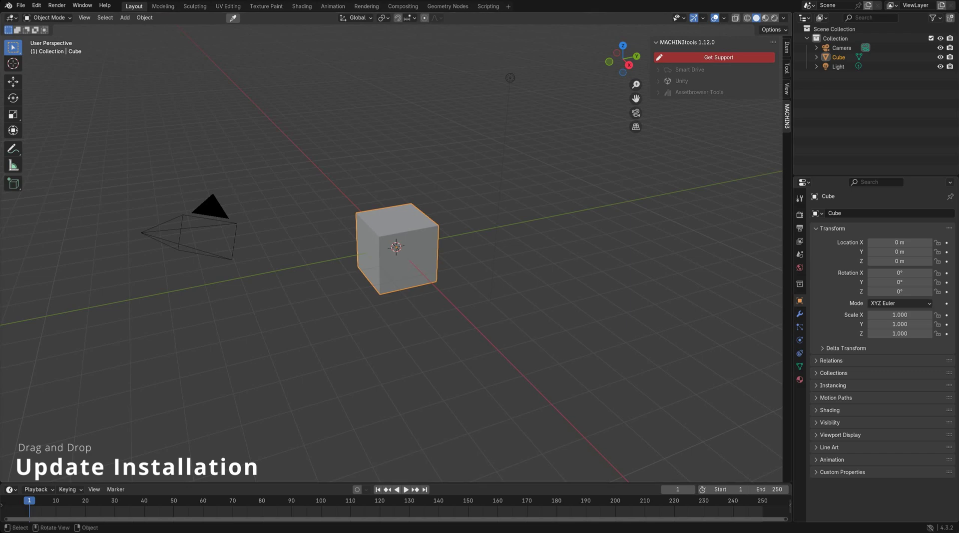
Open the MACHIN3tools preferences and activate the Toggle Region and Group Tools tools
{"action": "left_click", "coordinate": [36, 5]}
{"action": "left_click", "coordinate": [58, 127]}
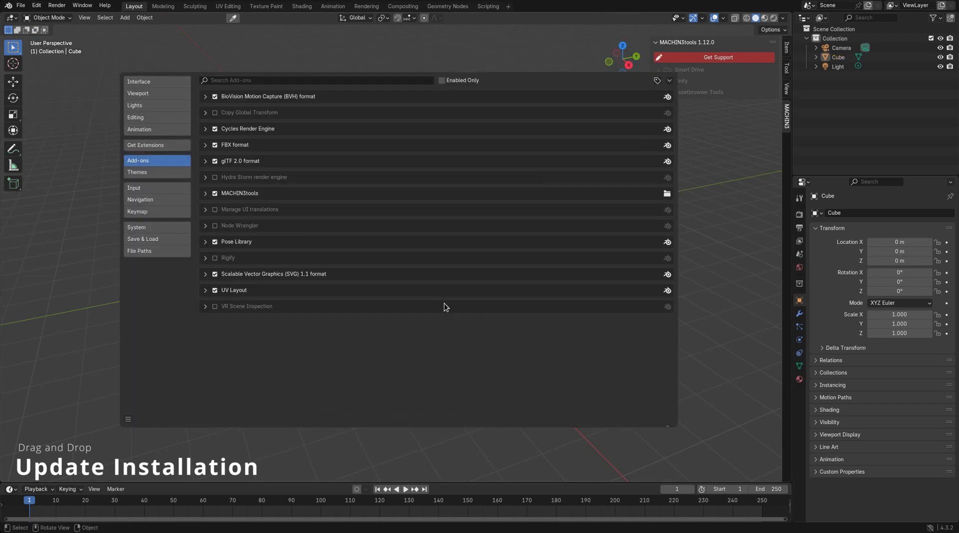
{"action": "left_click", "coordinate": [205, 192]}
{"action": "scroll", "coordinate": [200, 224], "scroll_direction": "down", "scroll_amount": 5}
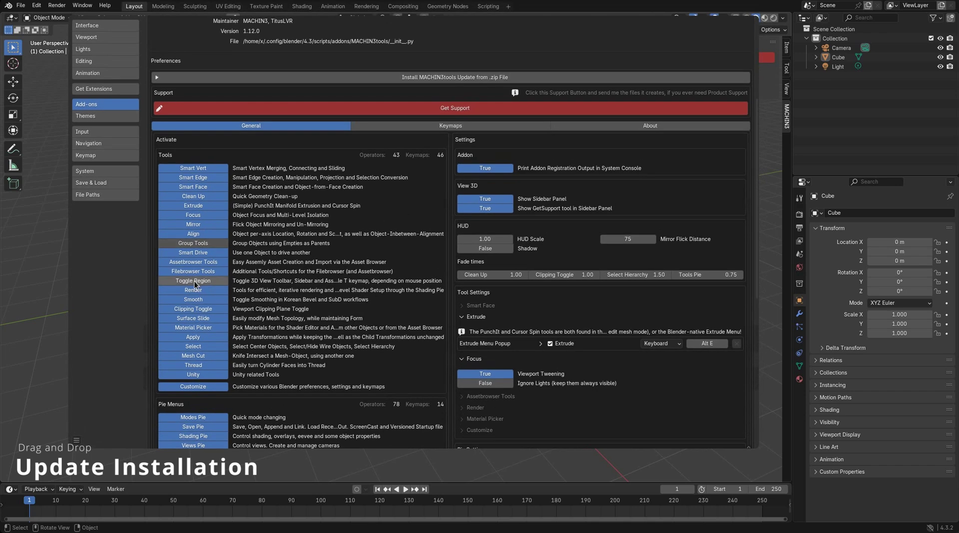
{"action": "left_click", "coordinate": [197, 282]}
{"action": "left_click", "coordinate": [204, 244]}
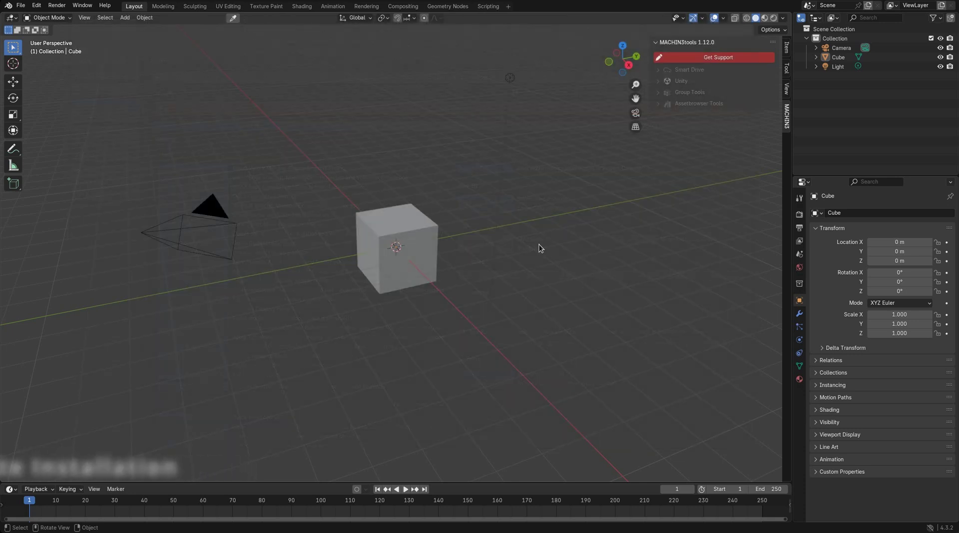
Show the MACHIN3tools panel in the viewport sidebar to check which version is installed
{"action": "key", "text": "n"}
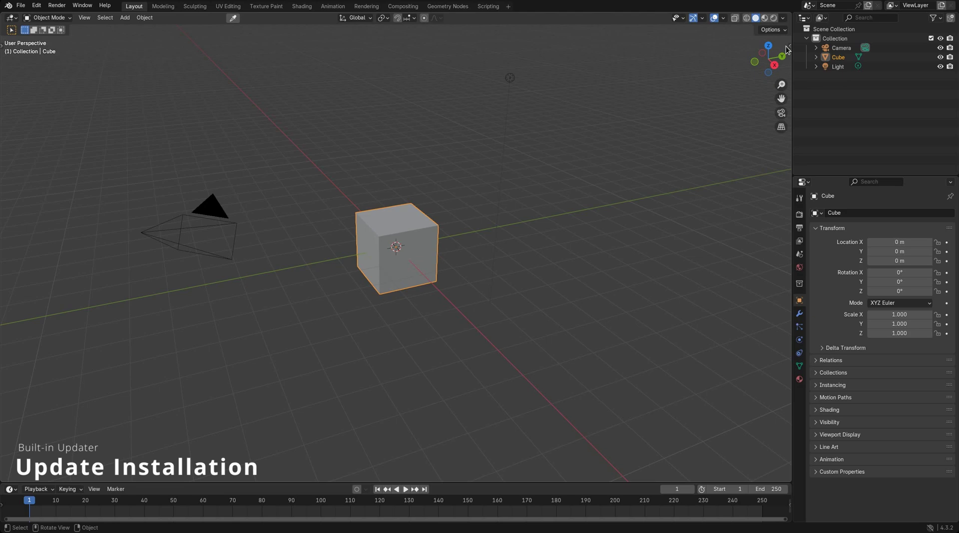
{"action": "left_click", "coordinate": [787, 46]}
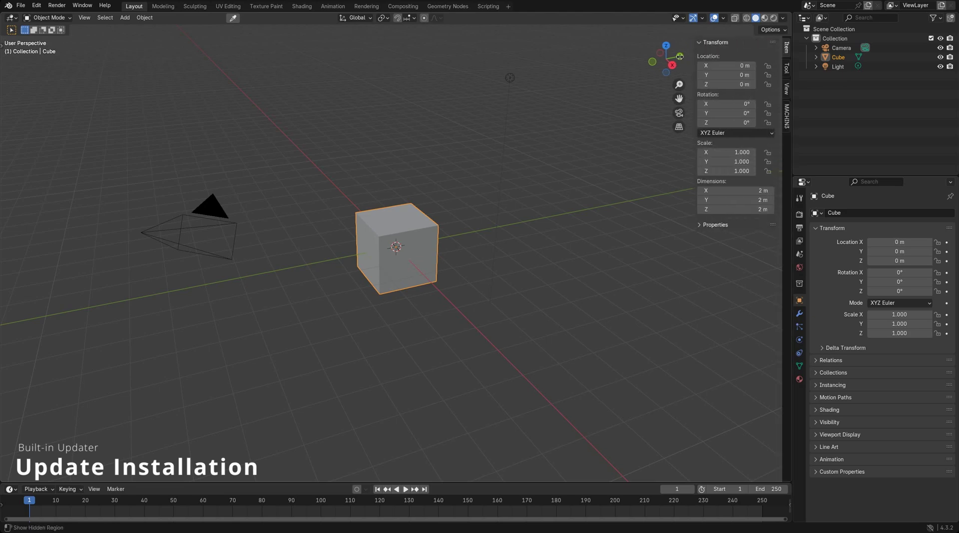
{"action": "left_click", "coordinate": [786, 122]}
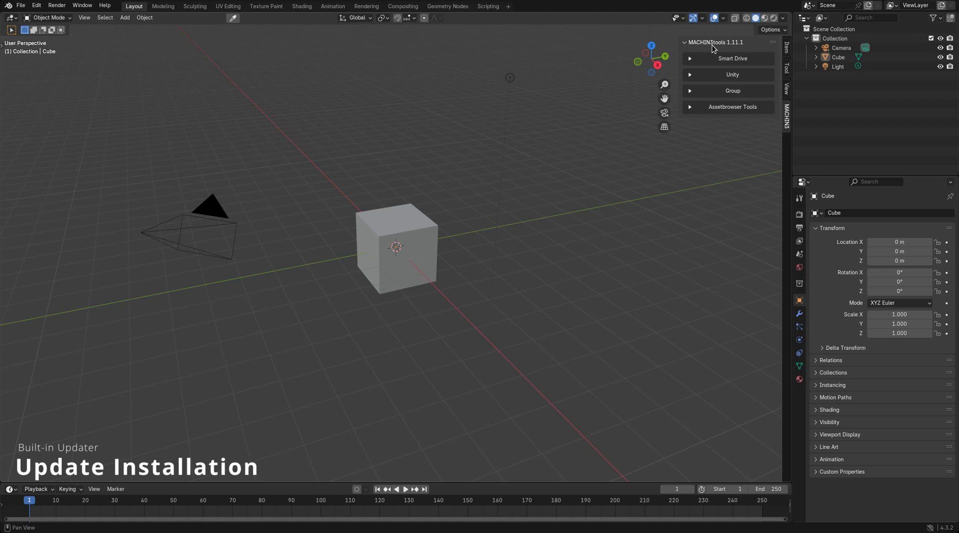
Open the Blender preferences, expand the MACHIN3tools add-on entry, and reposition the preferences window to show its details
{"action": "left_click", "coordinate": [36, 5]}
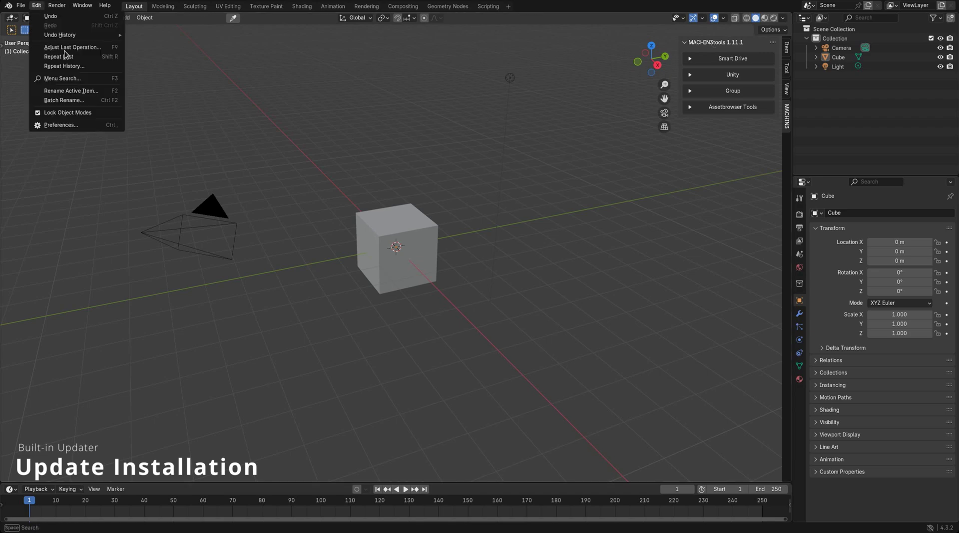
{"action": "left_click", "coordinate": [79, 131]}
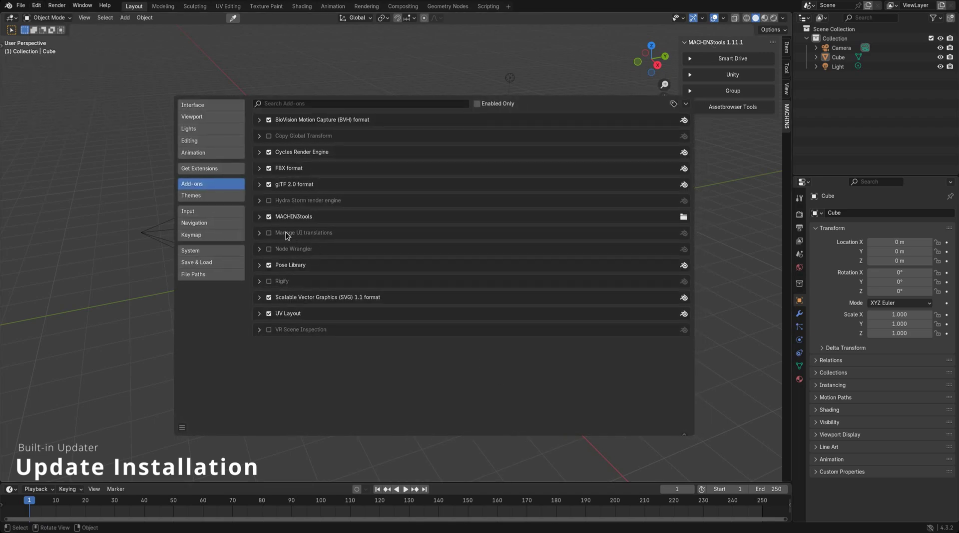
{"action": "left_click", "coordinate": [260, 217]}
{"action": "key", "text": "super+Up"}
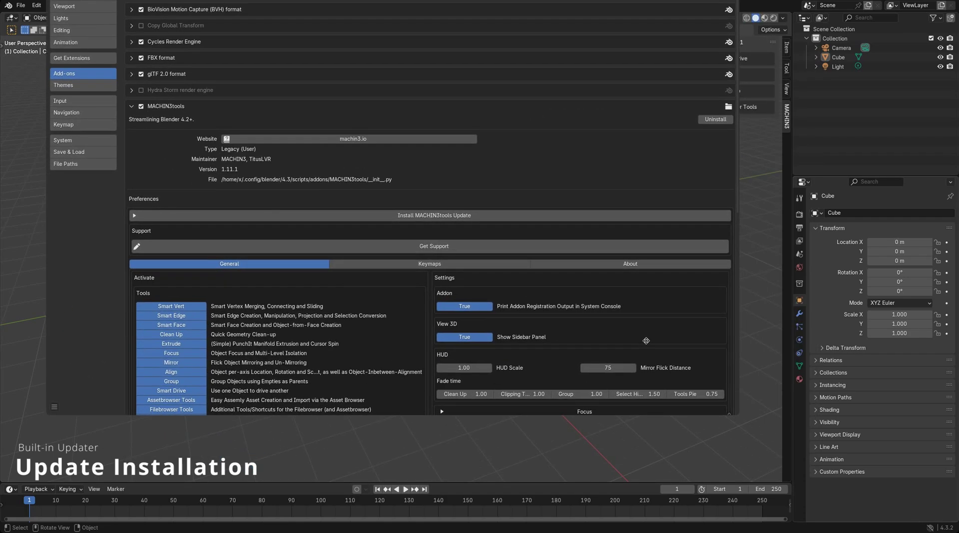
{"action": "left_click_drag", "start_coordinate": [646, 340], "coordinate": [679, 366], "text": "super"}
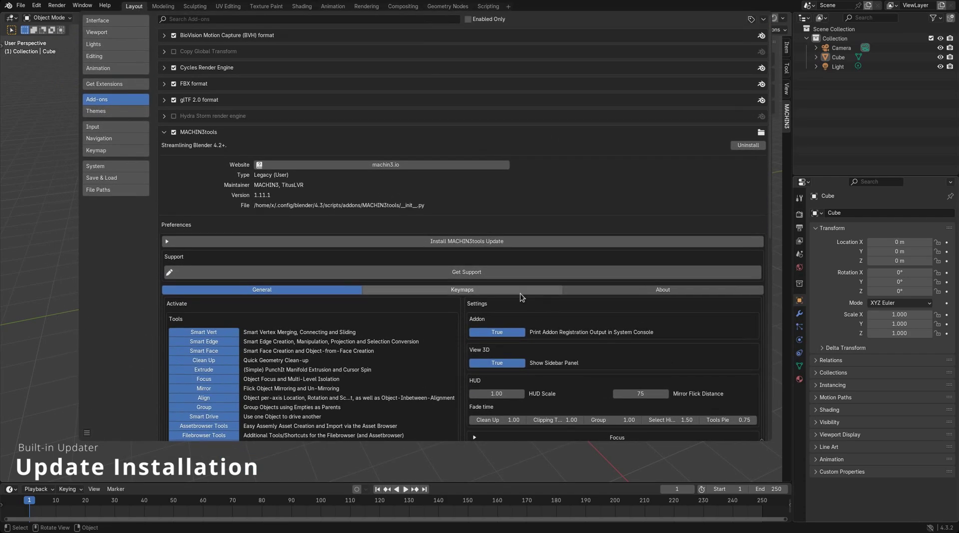
Pick the found MACHIN3tools 1.12.0 update in the add-on's built-in updater and quit Blender to install it
{"action": "left_click", "coordinate": [475, 242]}
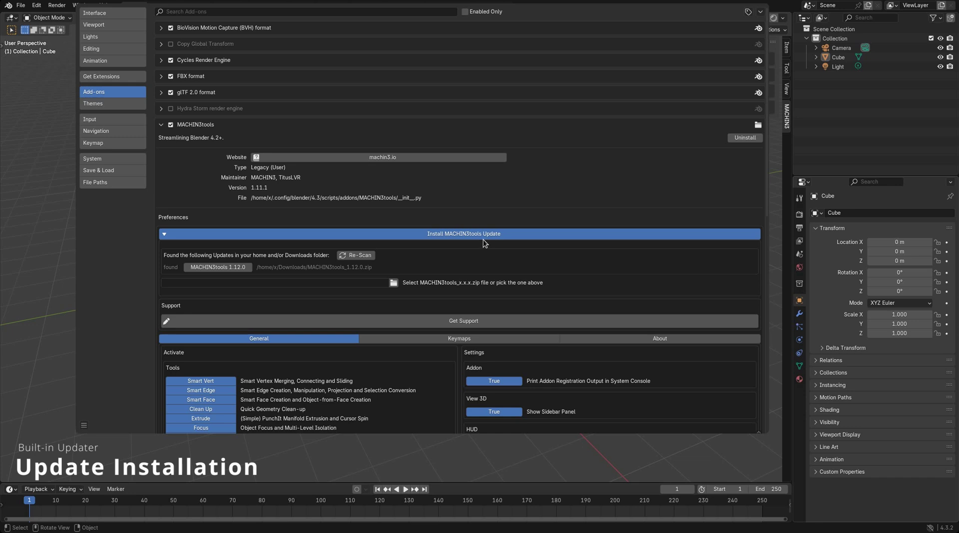
{"action": "left_click", "coordinate": [242, 265]}
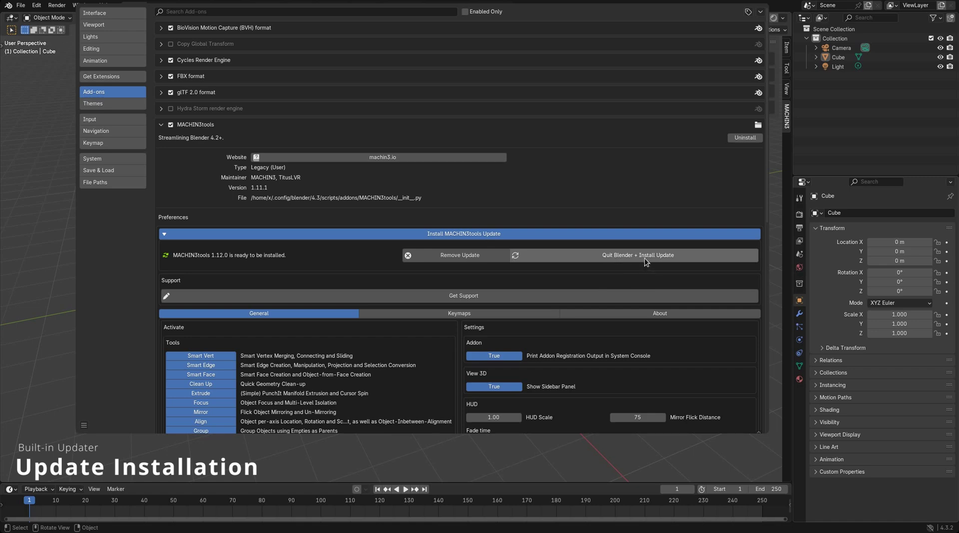
{"action": "scroll", "coordinate": [461, 254], "scroll_direction": "down", "scroll_amount": 5}
{"action": "scroll", "coordinate": [461, 257], "scroll_direction": "down", "scroll_amount": 4}
{"action": "scroll", "coordinate": [475, 360], "scroll_direction": "up", "scroll_amount": 1}
{"action": "scroll", "coordinate": [472, 360], "scroll_direction": "up", "scroll_amount": 8}
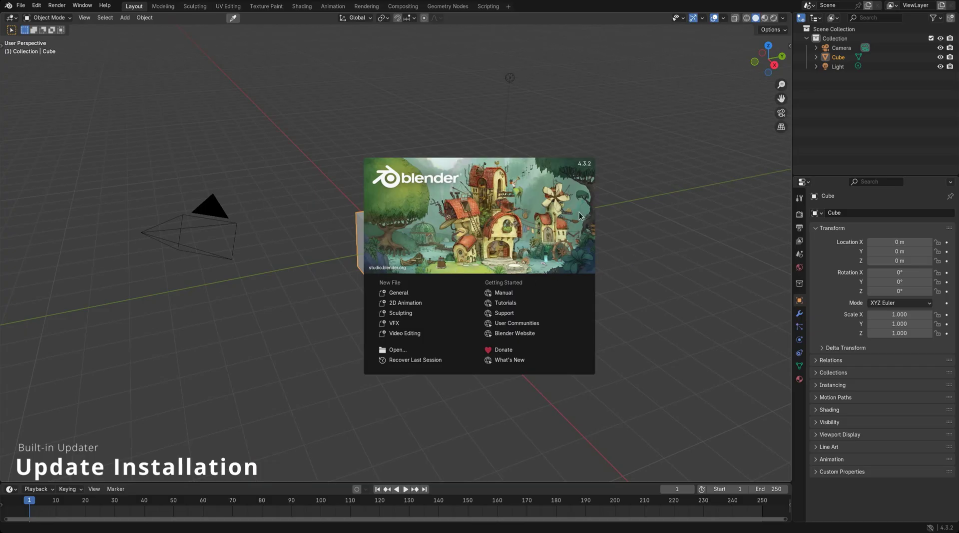
Dismiss the splash screen, check the MACHIN3tools version in the sidebar, and review the updated add-on's preferences
{"action": "left_click", "coordinate": [616, 212]}
{"action": "left_click", "coordinate": [790, 46]}
{"action": "left_click", "coordinate": [786, 118]}
{"action": "left_click", "coordinate": [741, 109]}
{"action": "scroll", "coordinate": [402, 252], "scroll_direction": "down", "scroll_amount": 5}
{"action": "scroll", "coordinate": [391, 310], "scroll_direction": "down", "scroll_amount": 5}
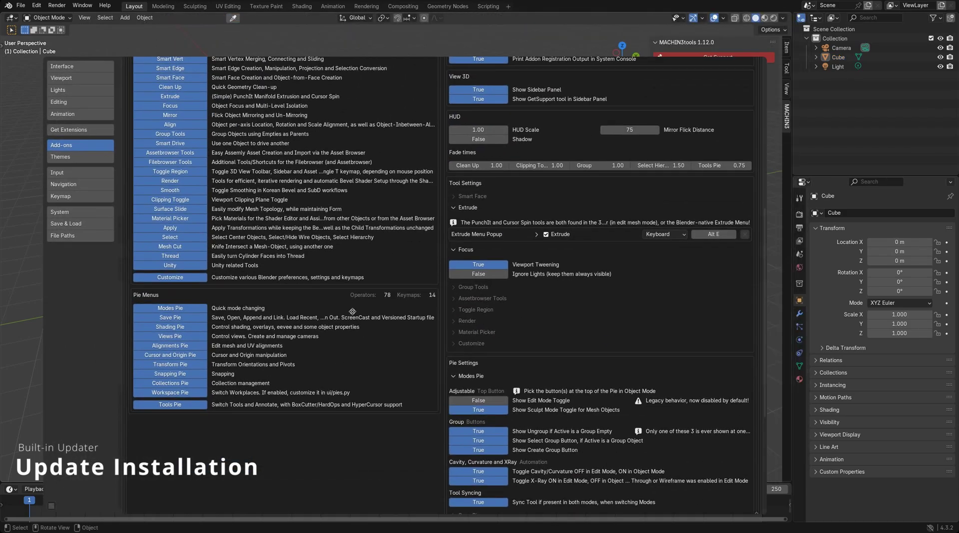